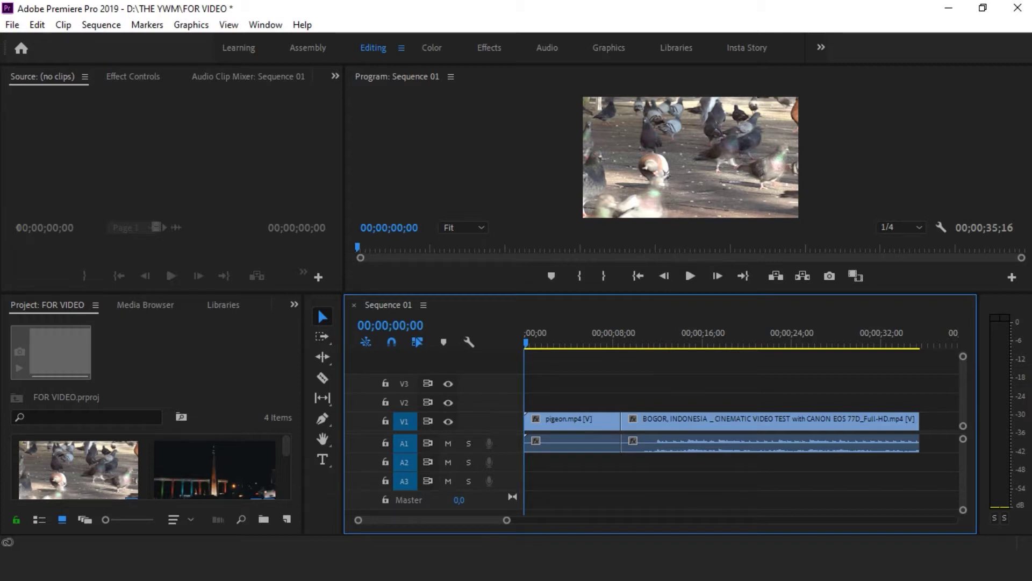
Show the Effects panel from the panel group's overflow list of panels
left_click(295, 303)
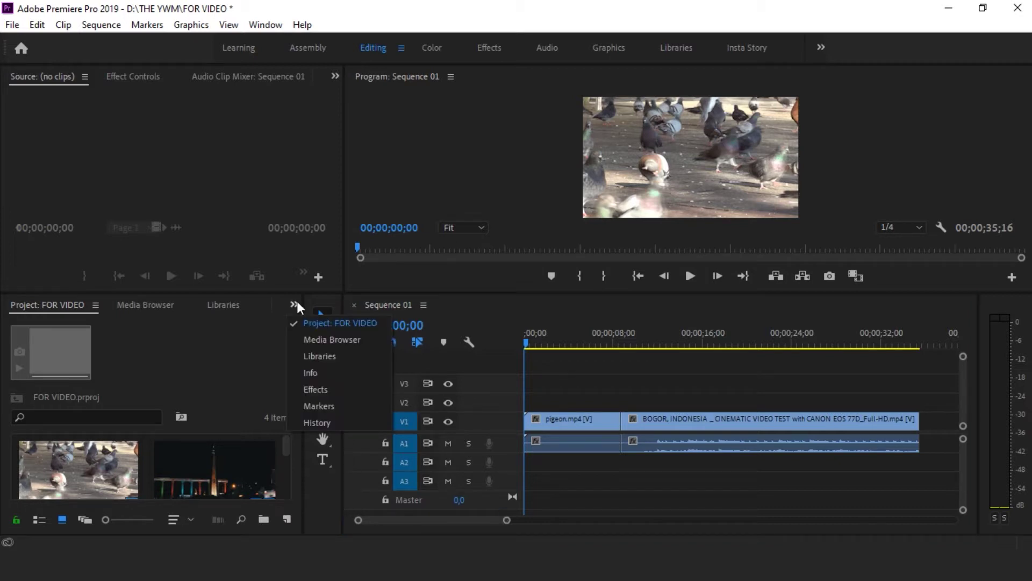
left_click(328, 389)
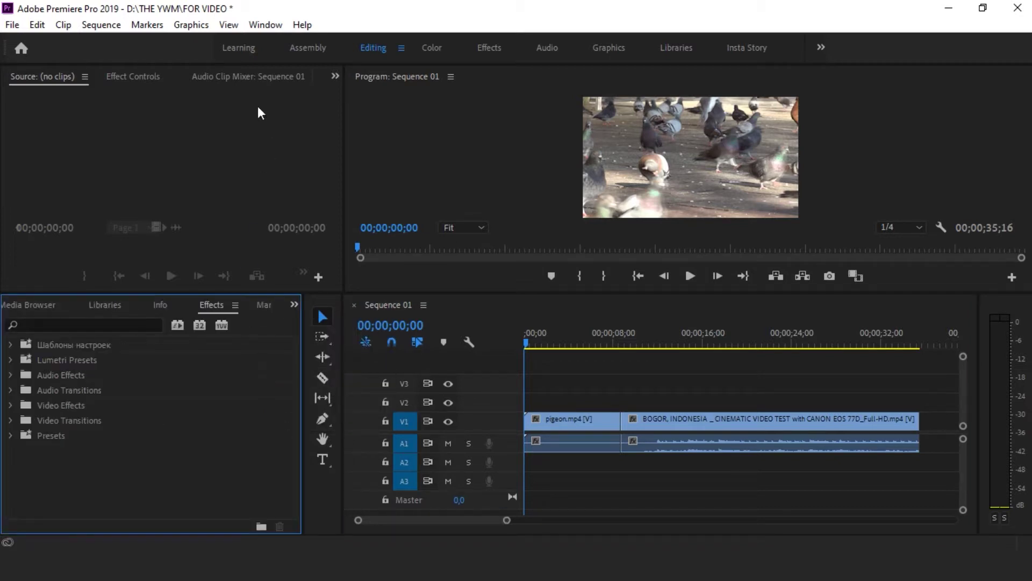
left_click(261, 27)
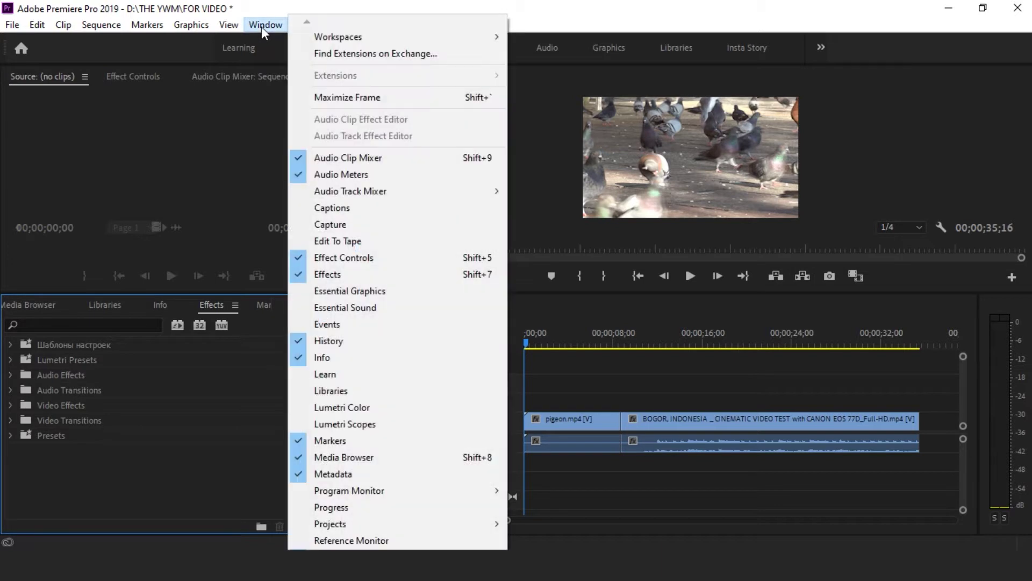
left_click(392, 273)
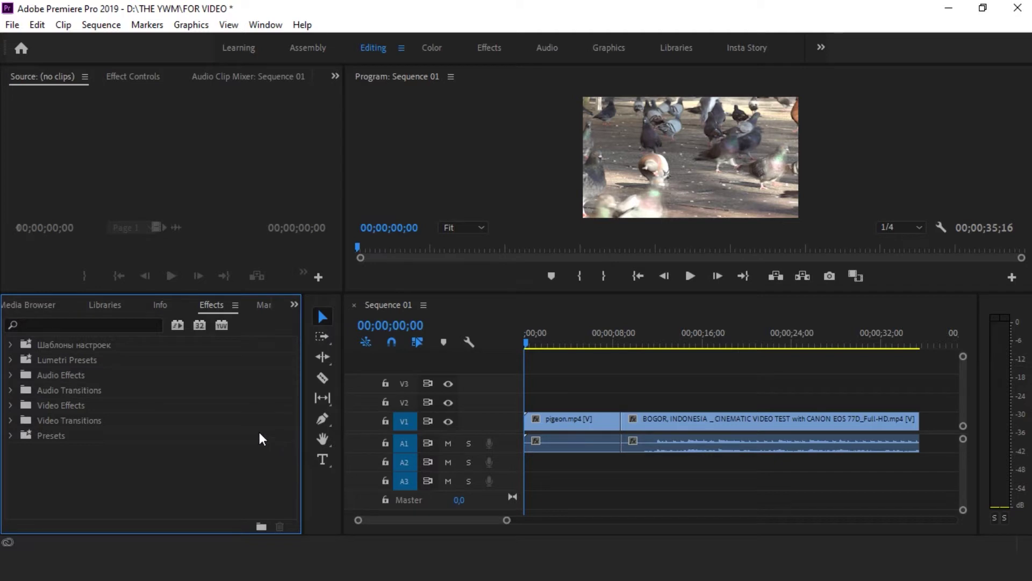
Expand the Video Transitions folder to list its categories, then select the pigeon clip
left_click(89, 324)
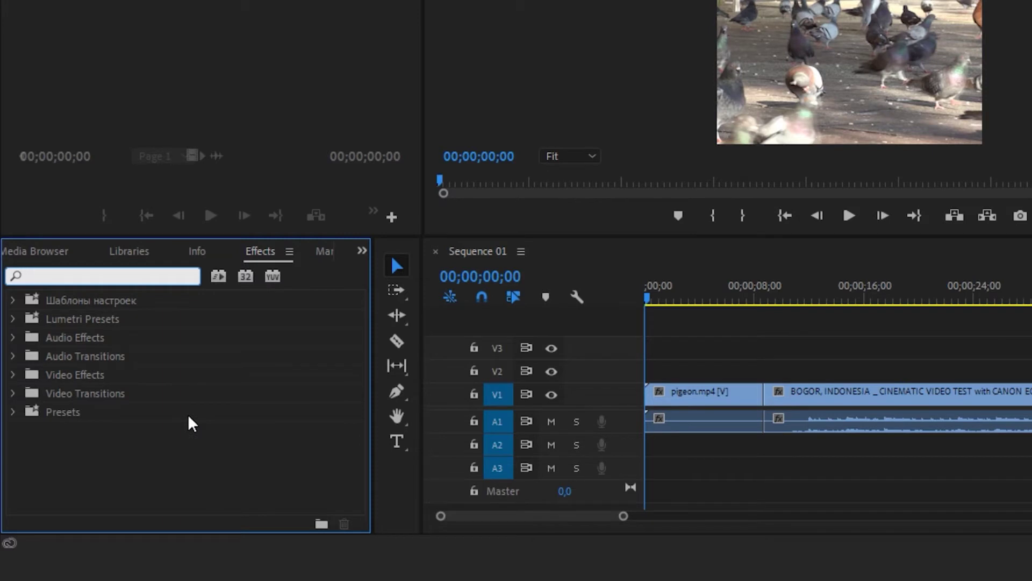
left_click(13, 395)
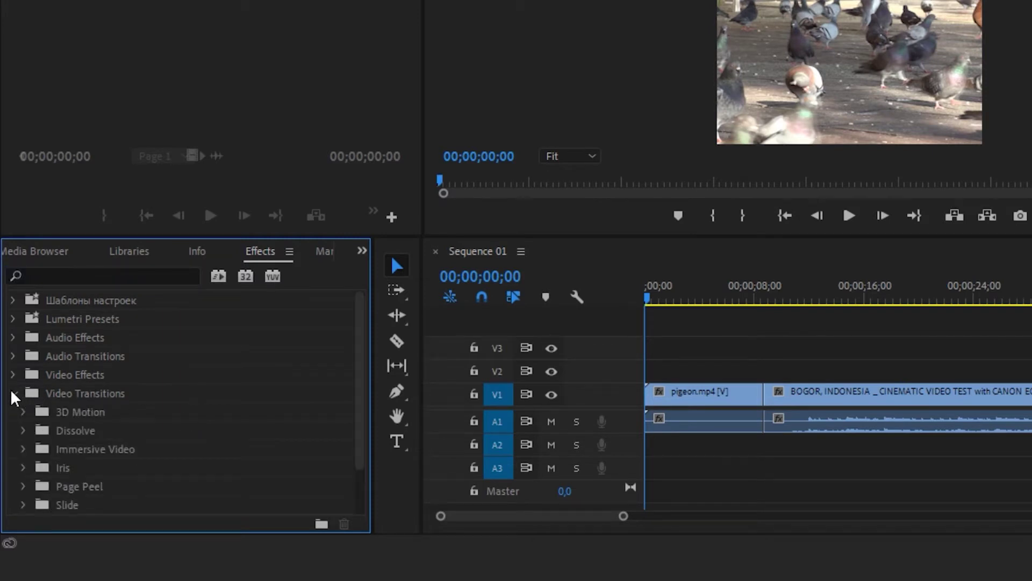
scroll(178, 371, "down", 2)
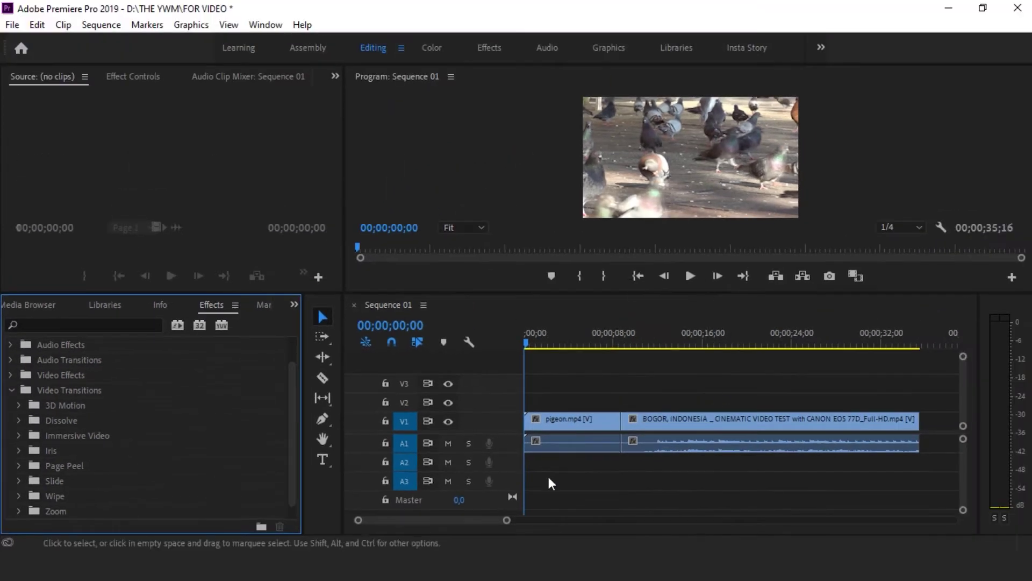
left_click(590, 435)
Drag Cube Spin from 3D Motion onto the cut between the pigeon and Bogor clips
left_click(664, 430)
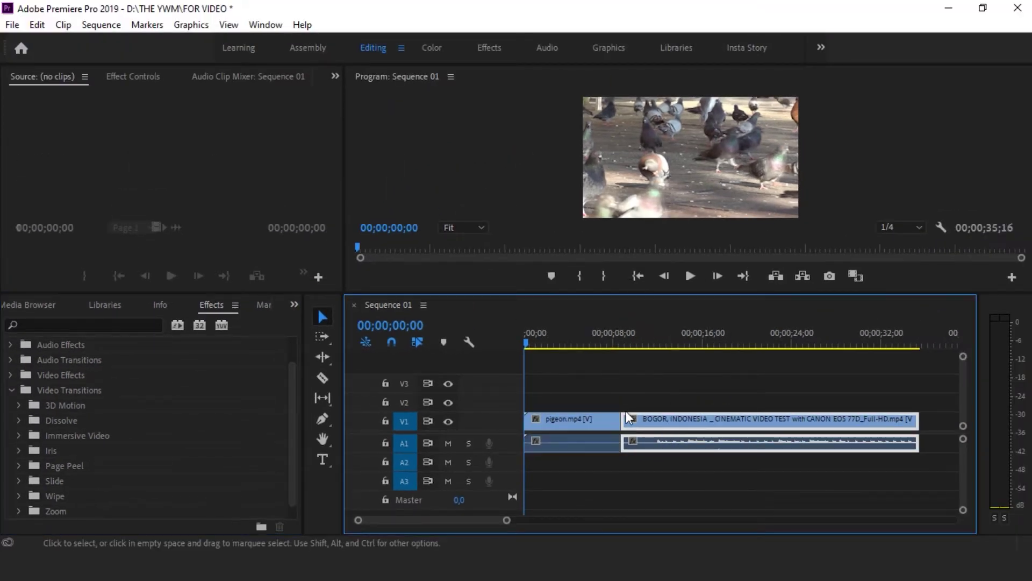
left_click(563, 395)
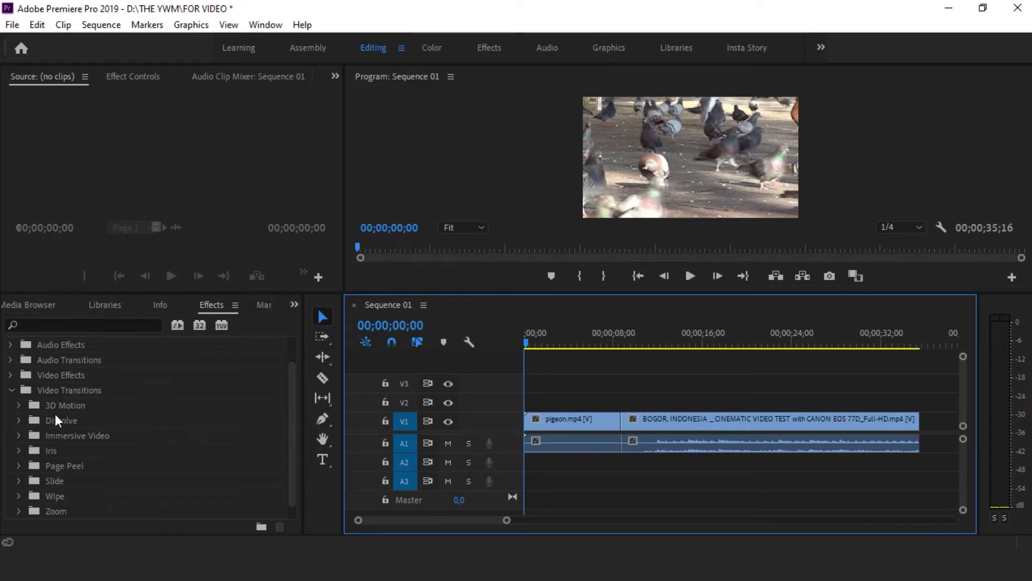
left_click(18, 405)
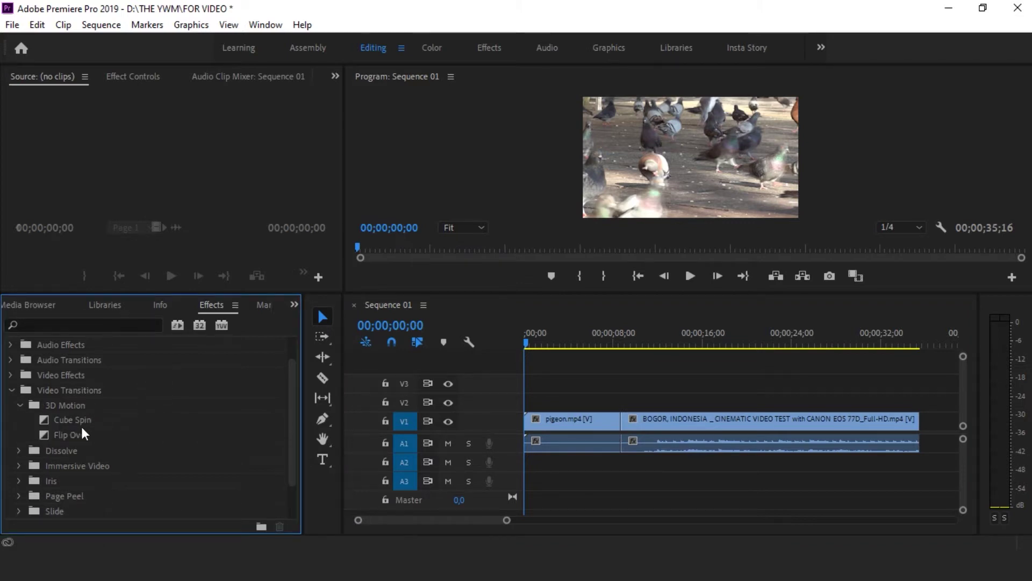
left_click_drag(75, 421, 599, 364)
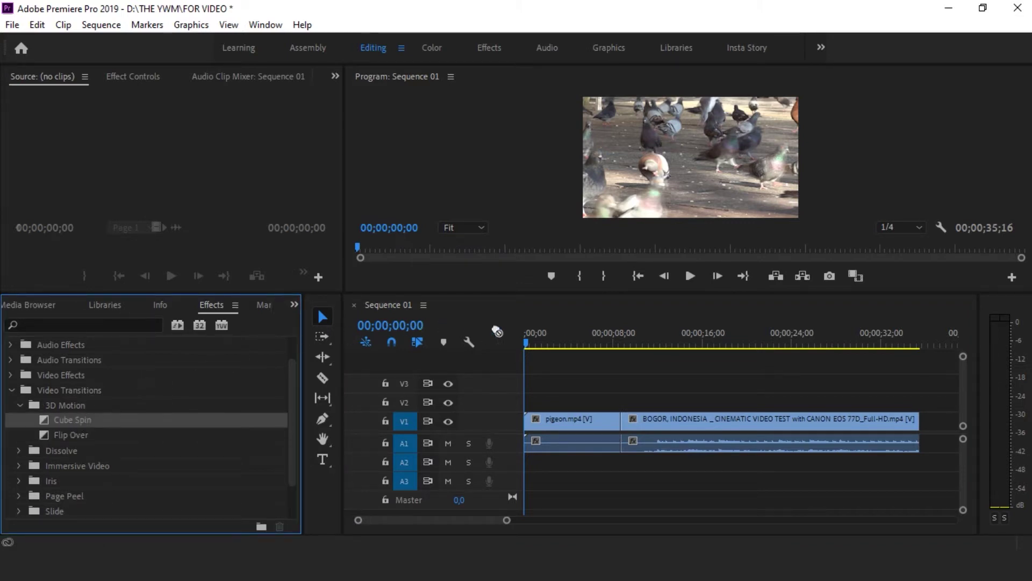
left_click_drag(599, 364, 621, 417)
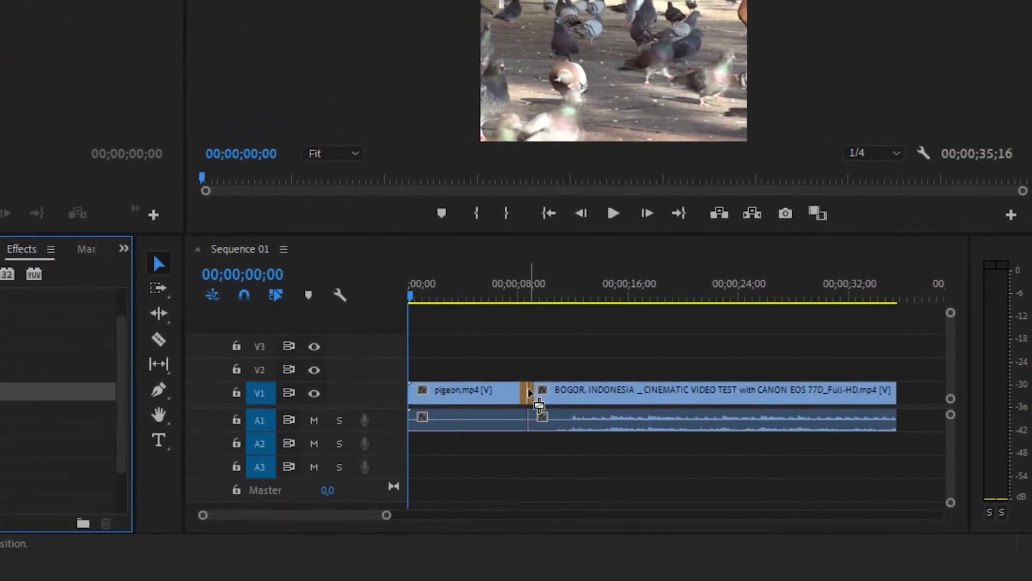
Adjust the Cube Spin transition's position until it is centred on the cut
left_click_drag(529, 392, 519, 395)
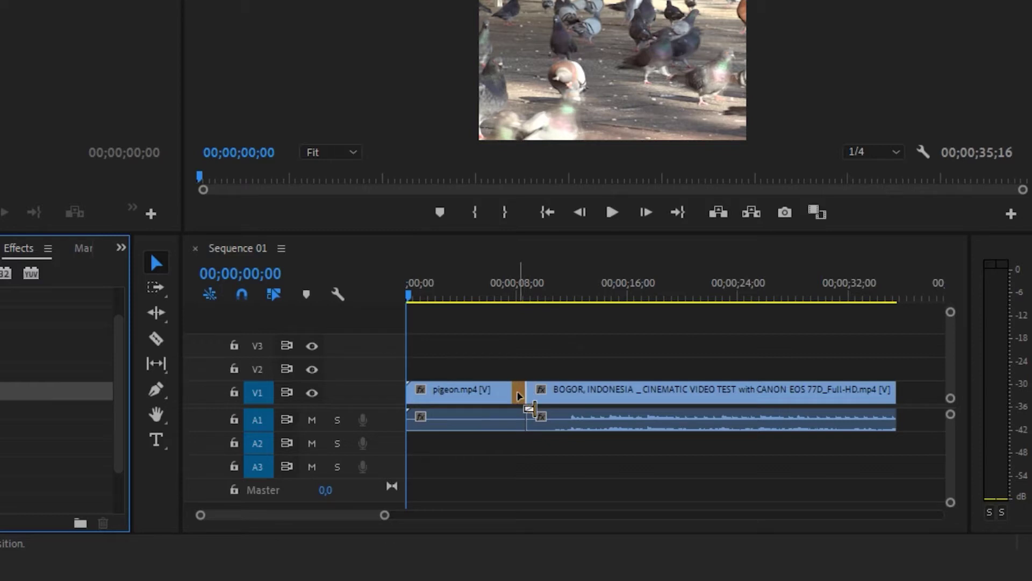
left_click_drag(519, 395, 535, 399)
left_click_drag(535, 399, 531, 399)
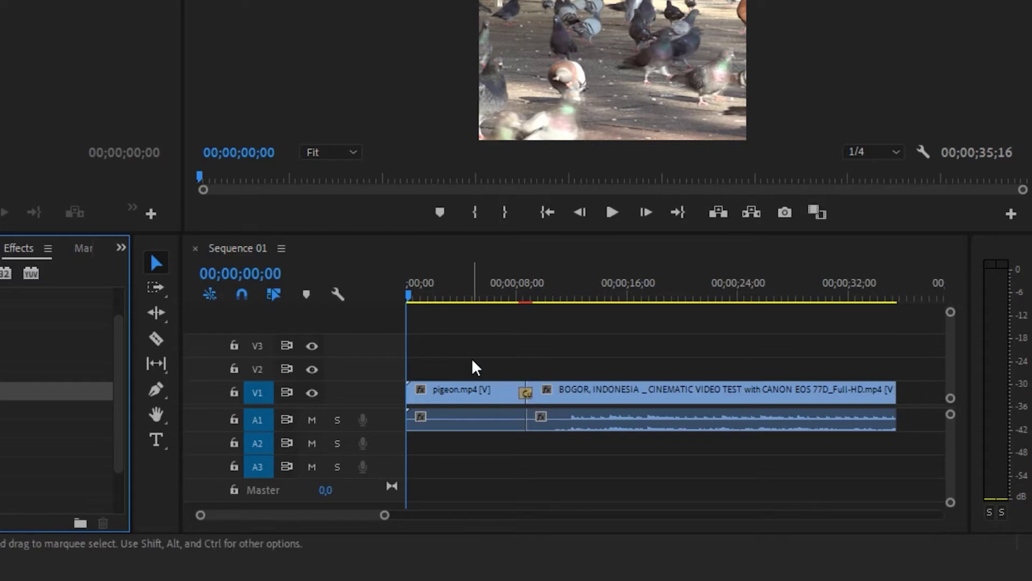
left_click(504, 302)
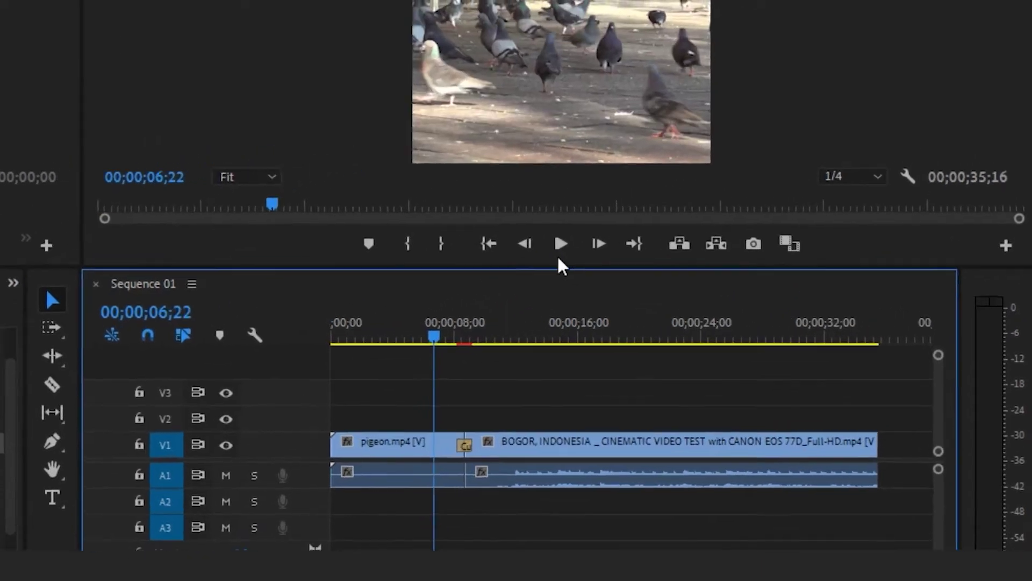
Preview the transition, zoom the timeline in, lengthen Cube Spin and replay it
left_click(611, 213)
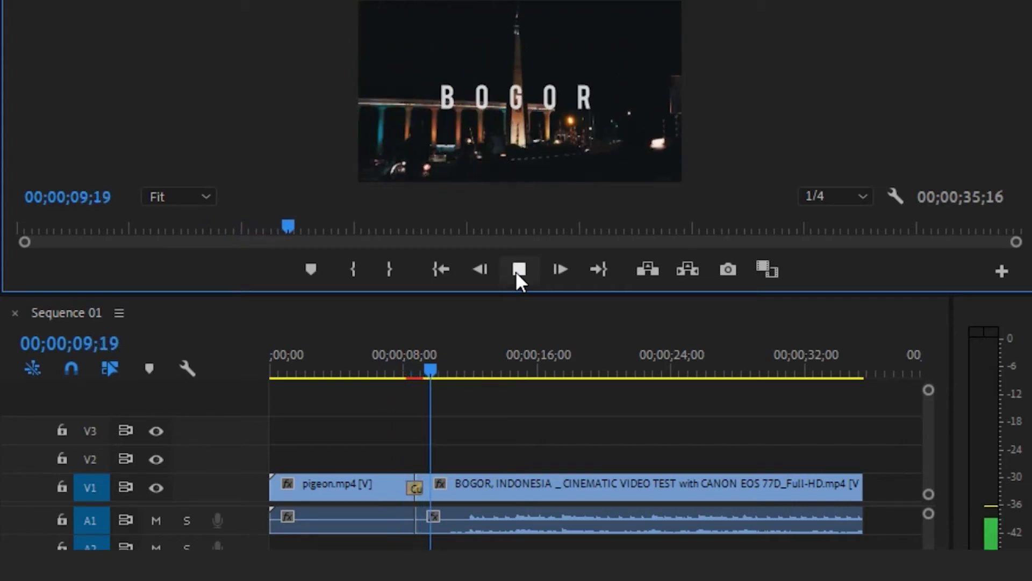
left_click(517, 272)
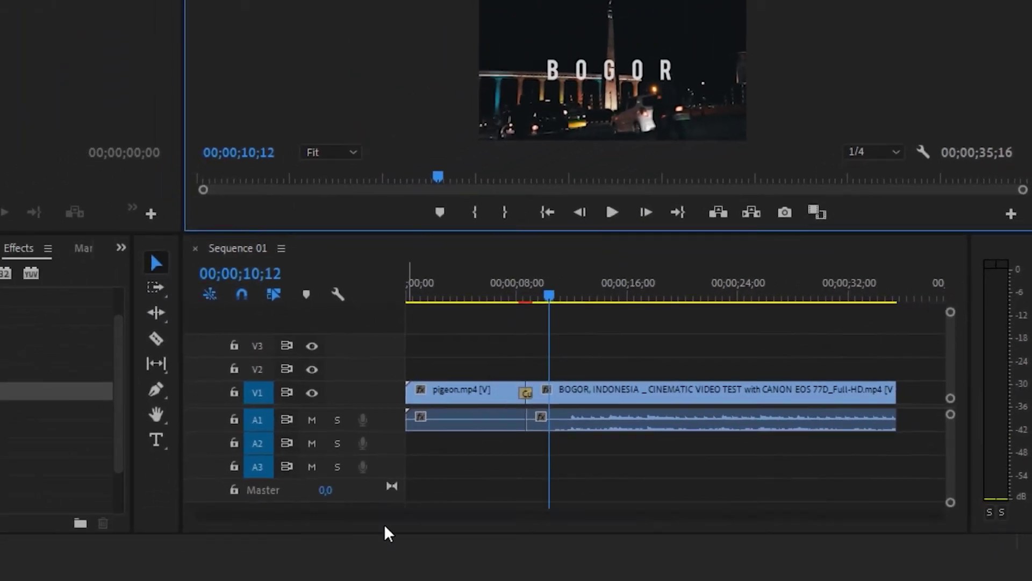
left_click_drag(385, 514, 325, 514)
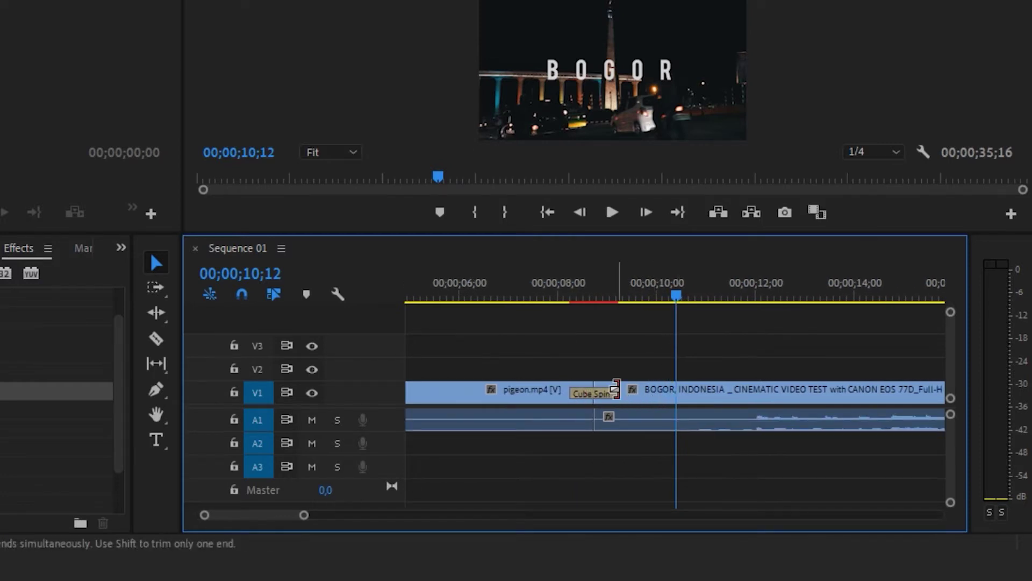
left_click_drag(619, 393, 679, 393)
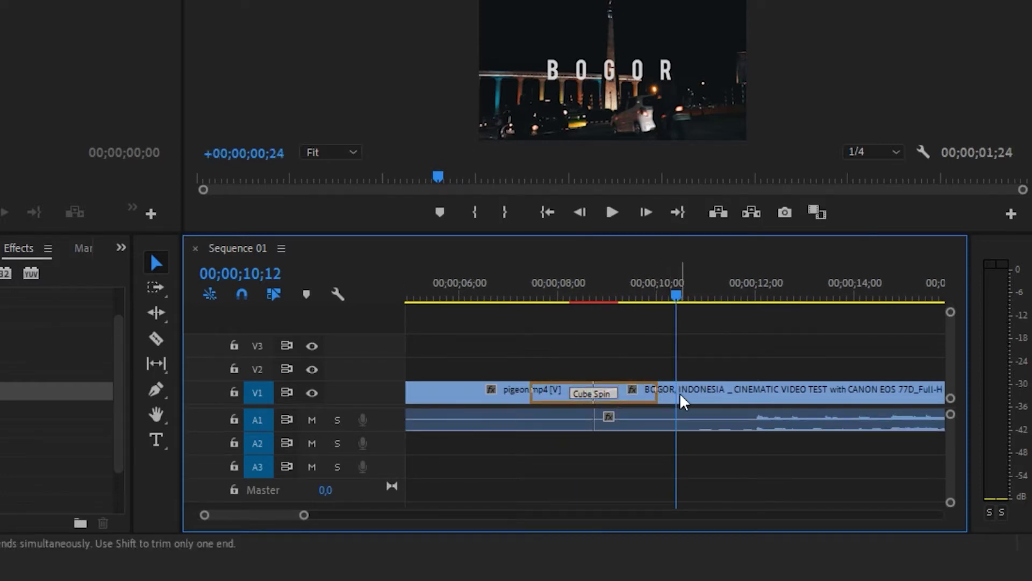
left_click(512, 297)
left_click(623, 211)
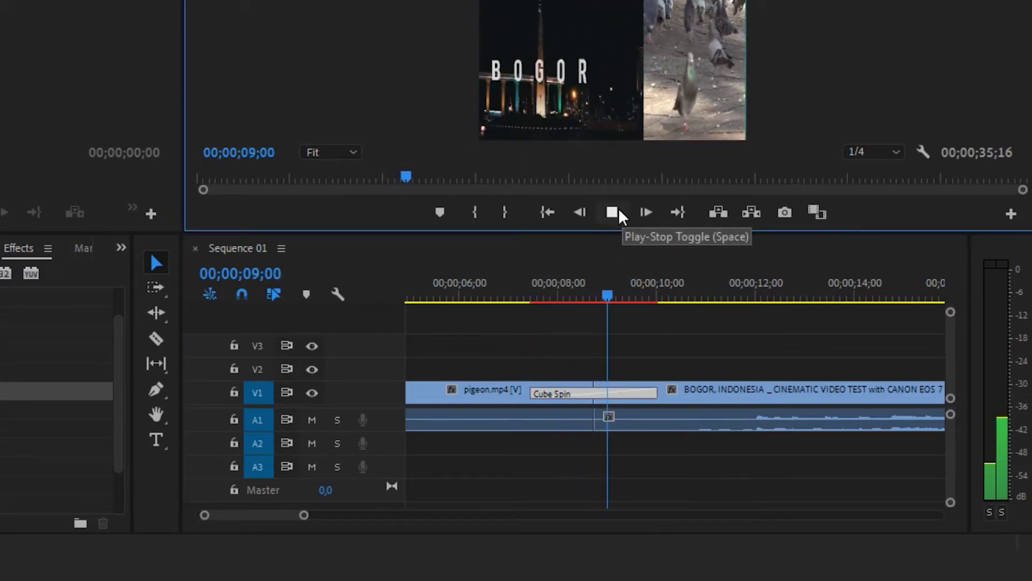
left_click(619, 211)
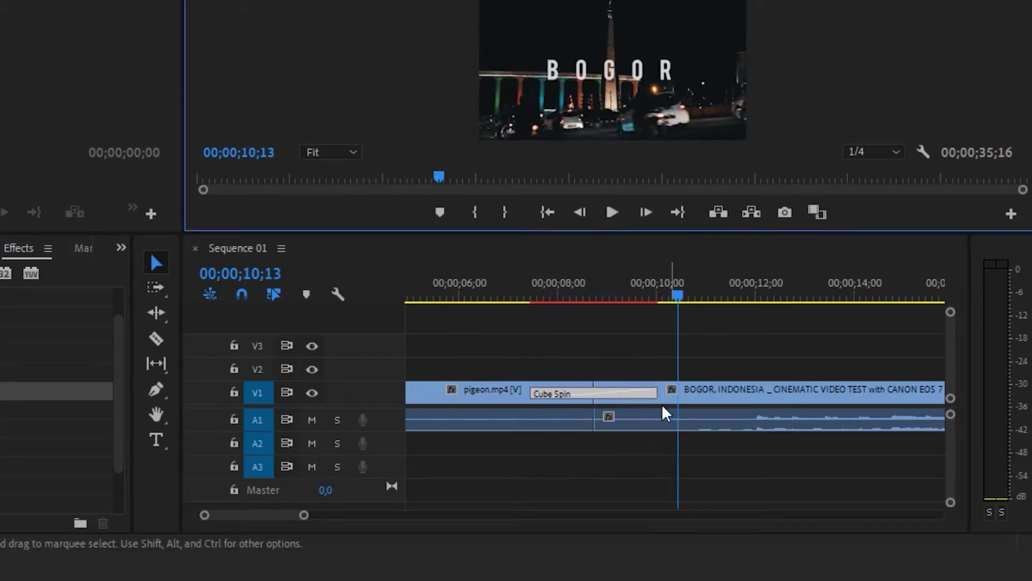
Shorten the Cube Spin transition and replay it from just before the cut
left_click_drag(656, 393, 608, 394)
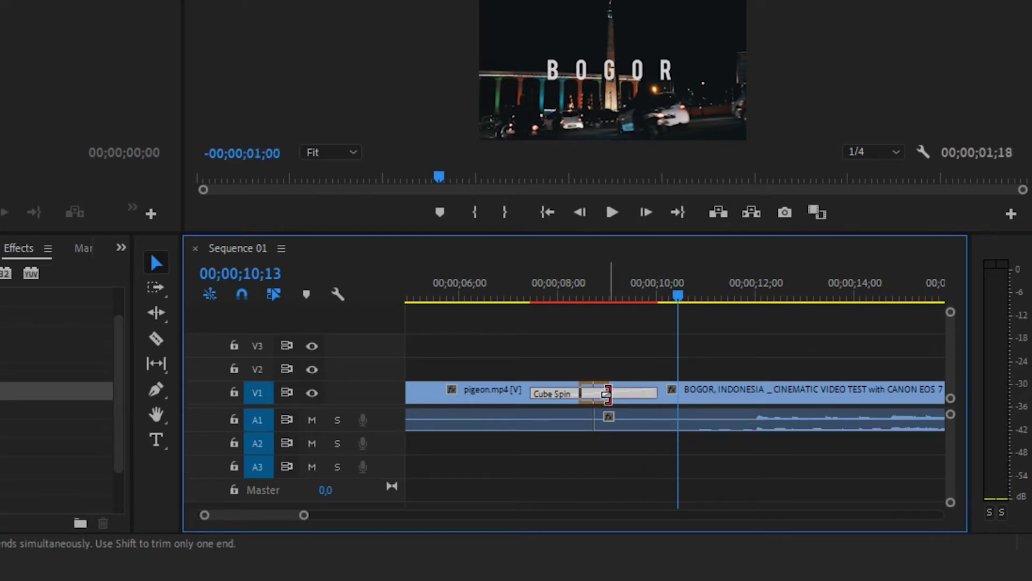
left_click(558, 286)
left_click(608, 213)
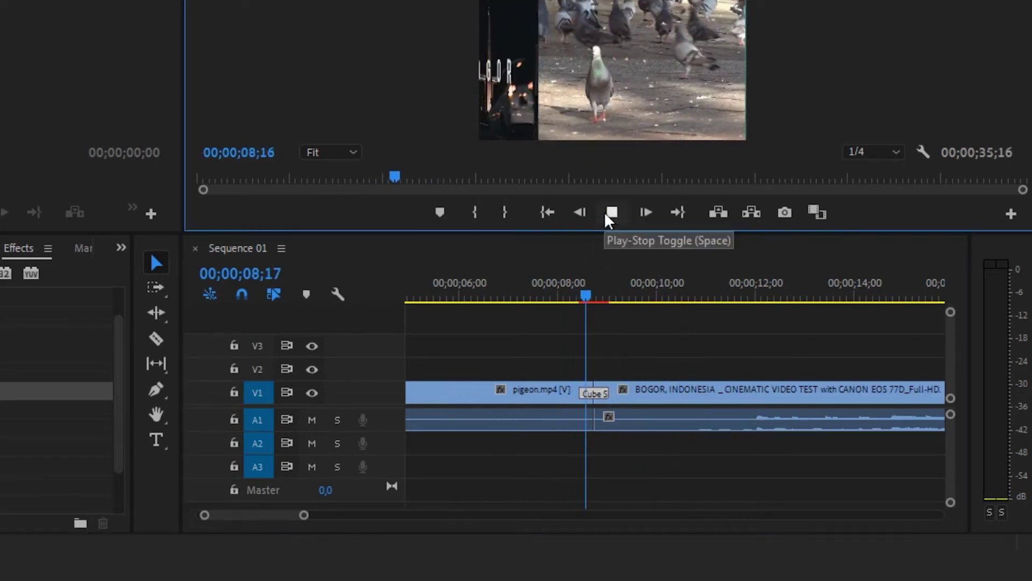
left_click(606, 213)
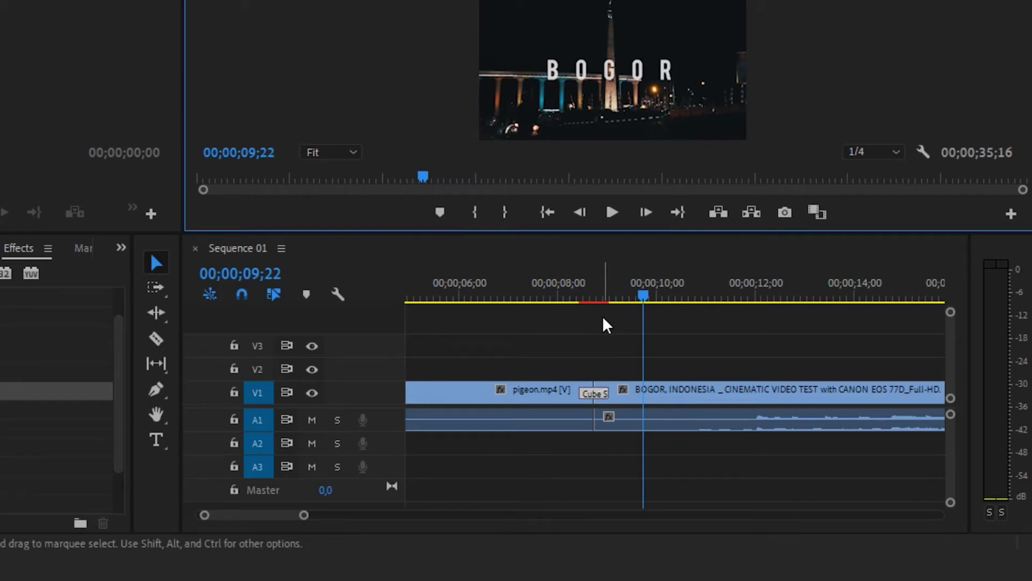
Shift Cube Spin slightly earlier, slide it along the edit point, and replay it
left_click_drag(592, 395, 576, 395)
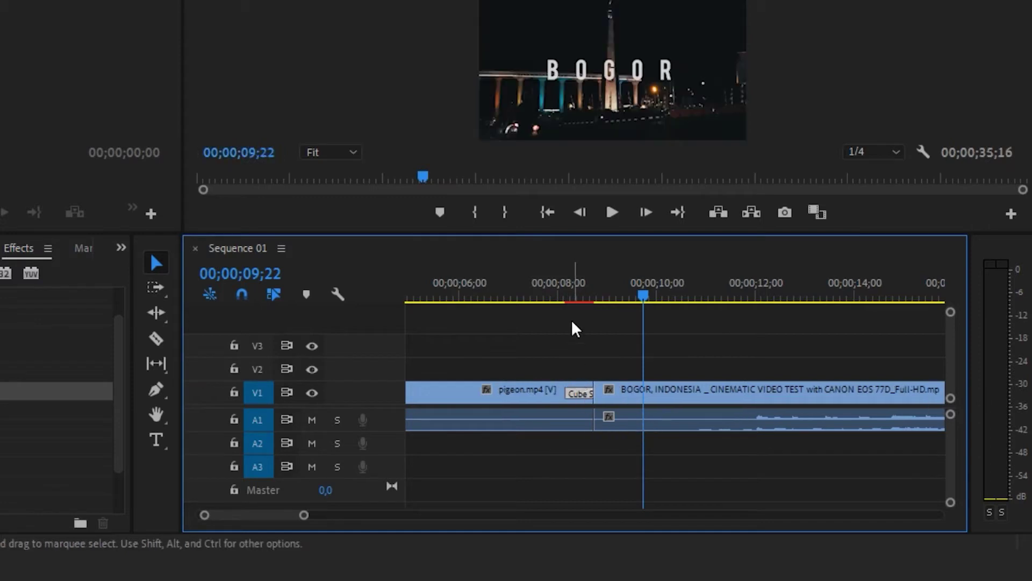
left_click(554, 296)
left_click(613, 212)
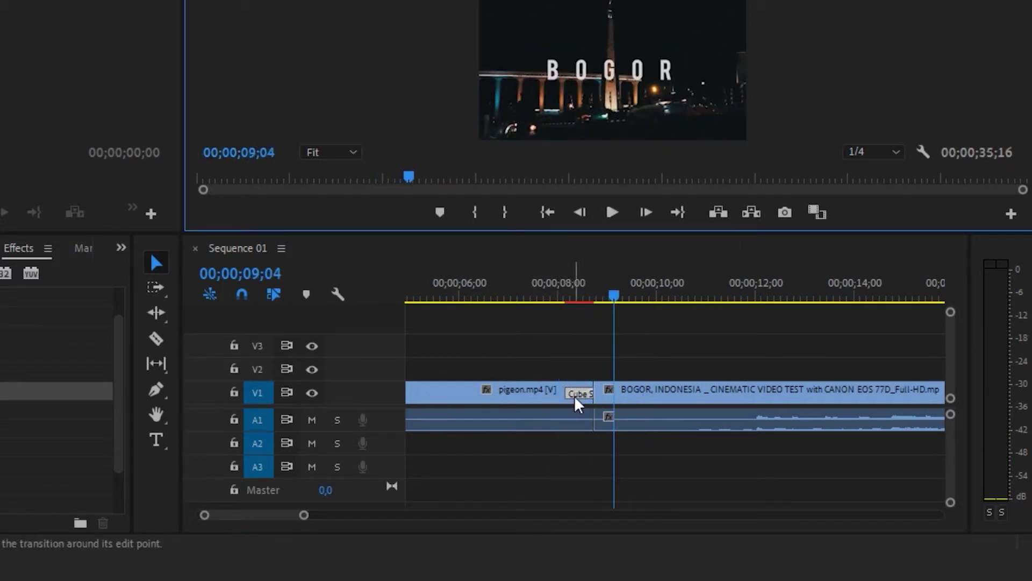
left_click_drag(580, 398, 574, 309)
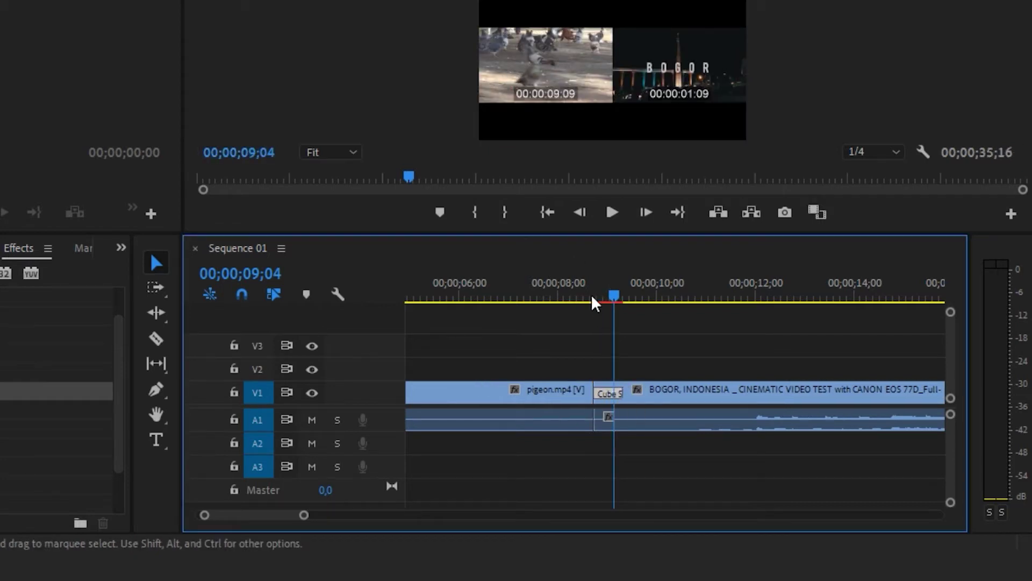
left_click(611, 218)
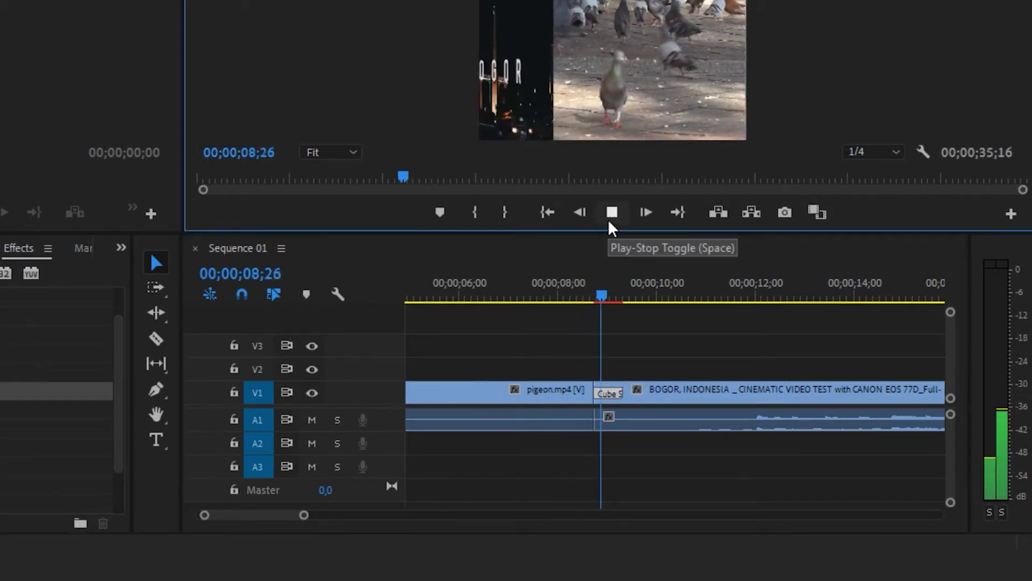
left_click(611, 221)
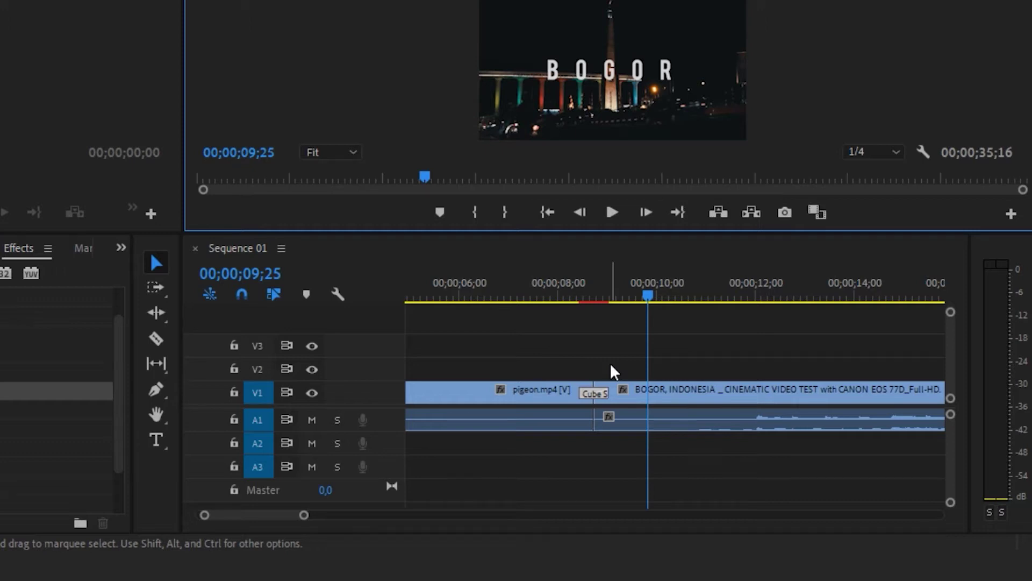
Move the BOGOR clip later and extend the end of the pigeon clip
left_click_drag(624, 409, 739, 414)
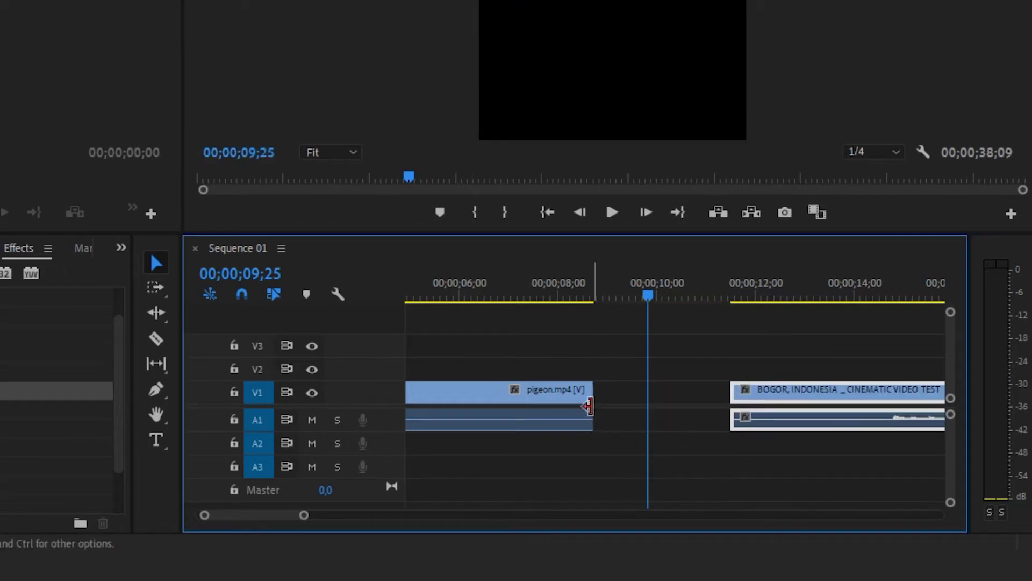
left_click_drag(594, 394, 688, 394)
left_click_drag(304, 516, 325, 517)
left_click_drag(753, 395, 727, 395)
left_click_drag(328, 516, 369, 517)
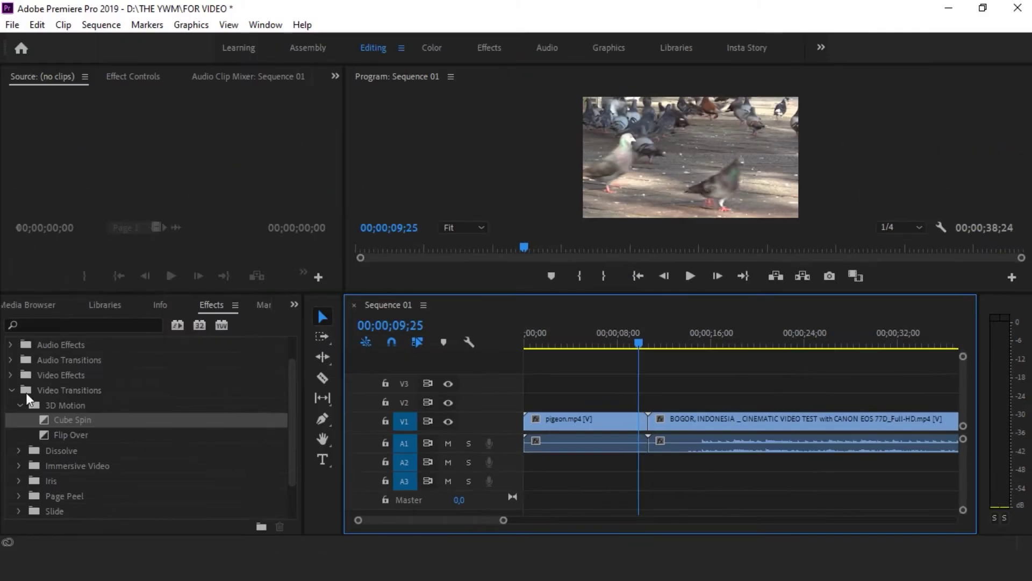
Drop Cube Spin on the pigeon/BOGOR cut and accept the repeated-frames warning
mouse_move(46, 417)
left_mouse_down()
mouse_move(656, 428)
mouse_move(648, 417)
left_mouse_up()
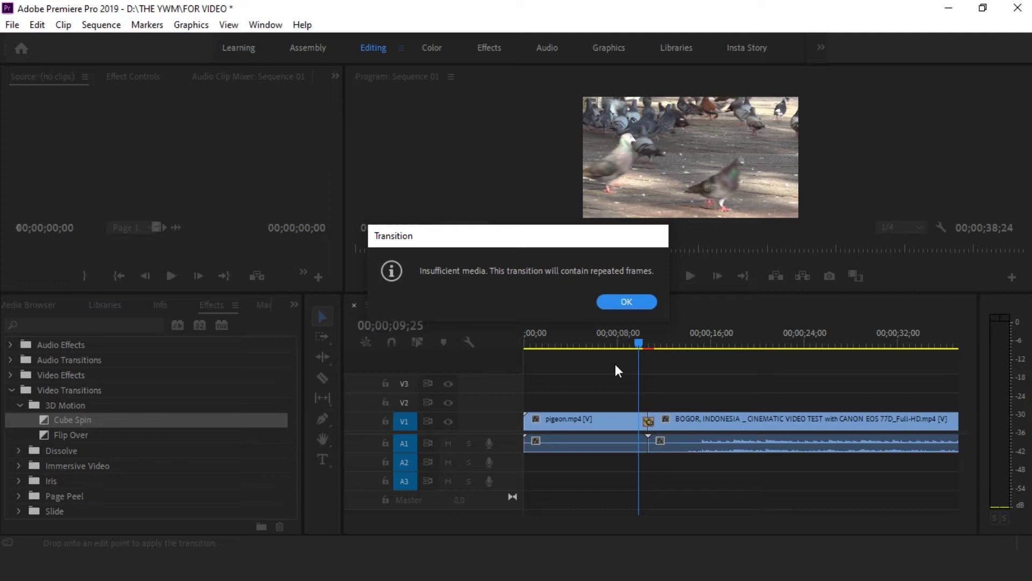
left_click(620, 306)
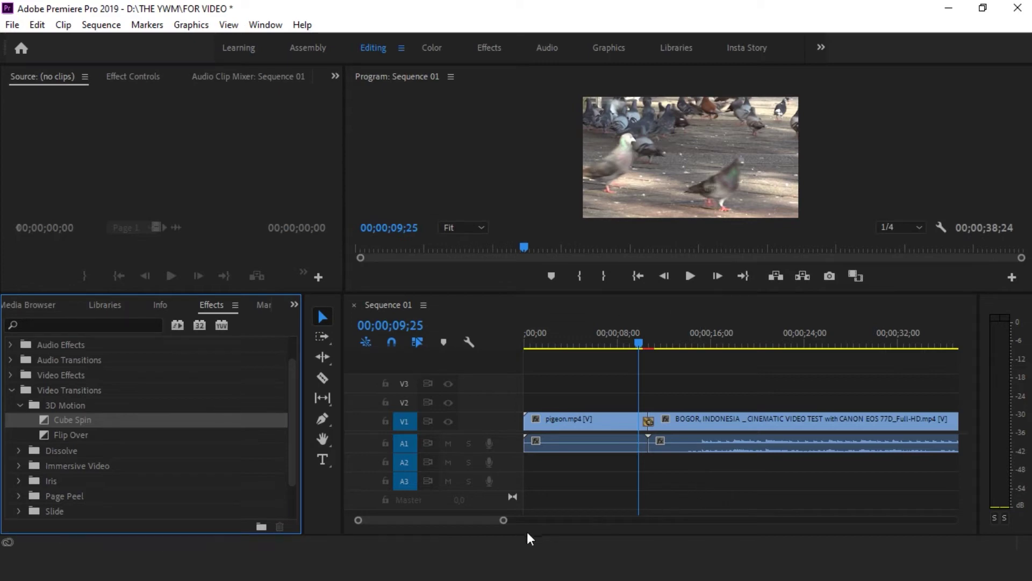
left_click_drag(504, 520, 430, 520)
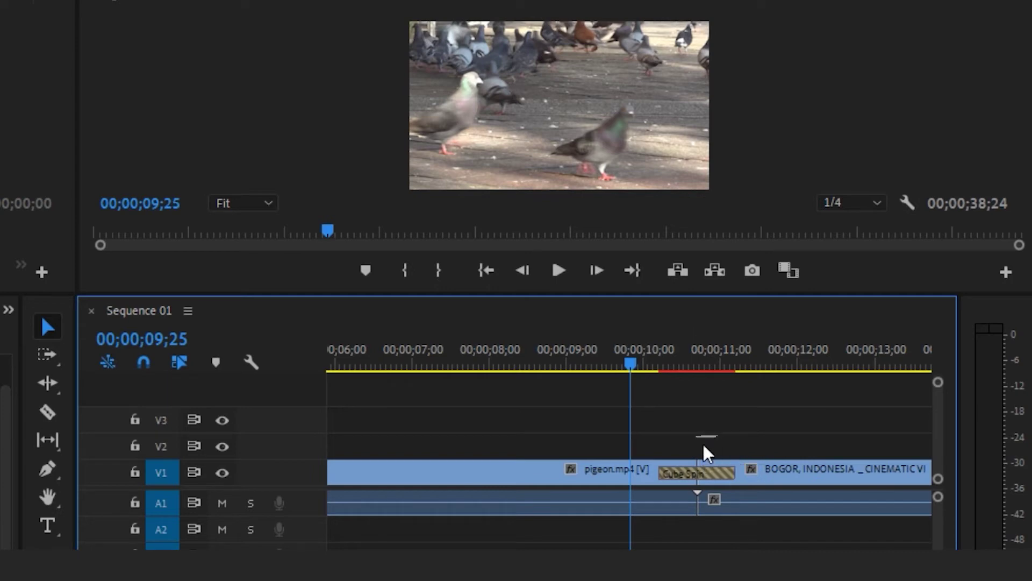
left_click(550, 277)
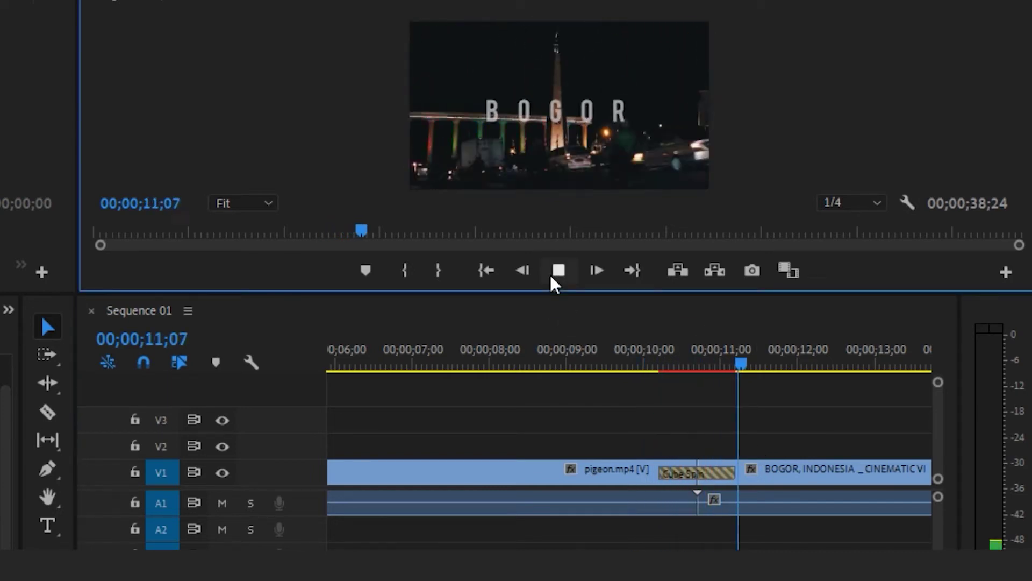
left_click(557, 273)
left_click(631, 354)
left_click(568, 281)
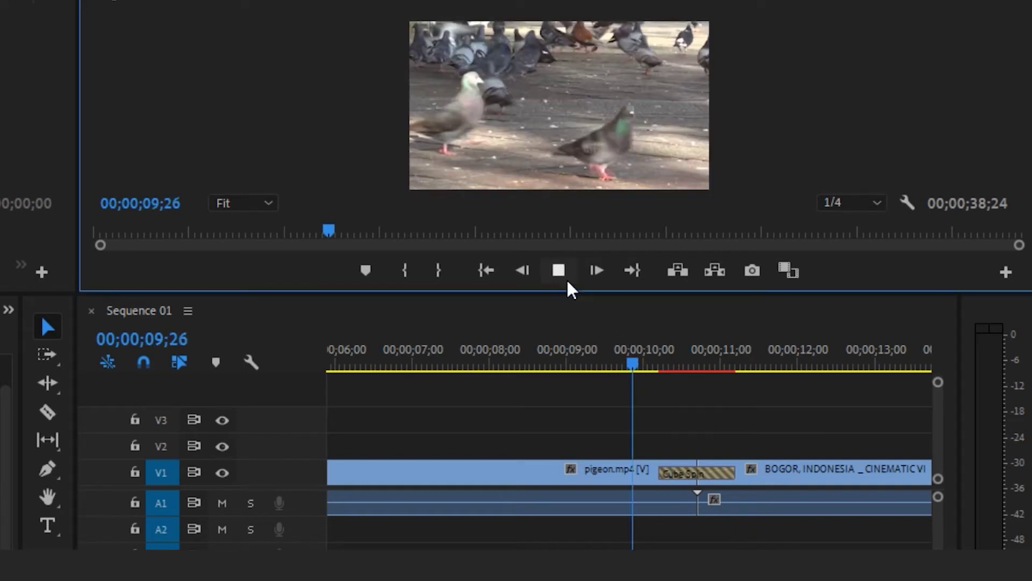
left_click(569, 284)
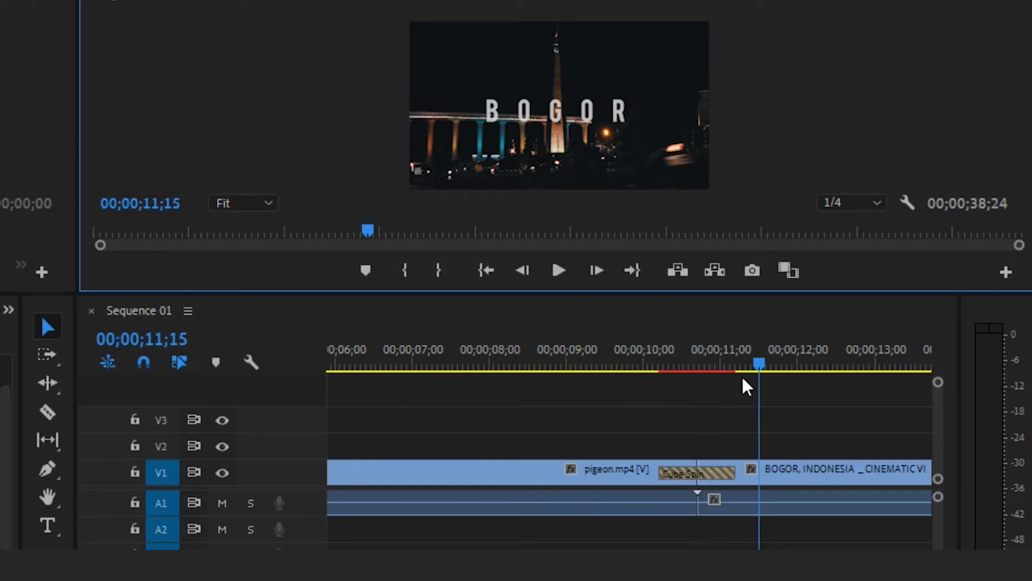
left_click_drag(758, 364, 688, 371)
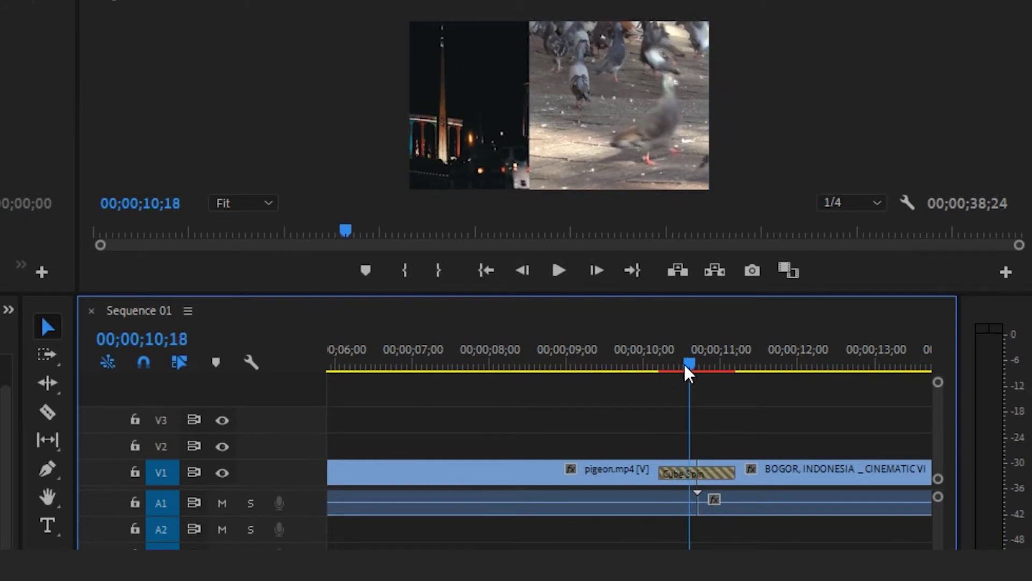
left_click_drag(689, 374, 643, 371)
left_click(559, 270)
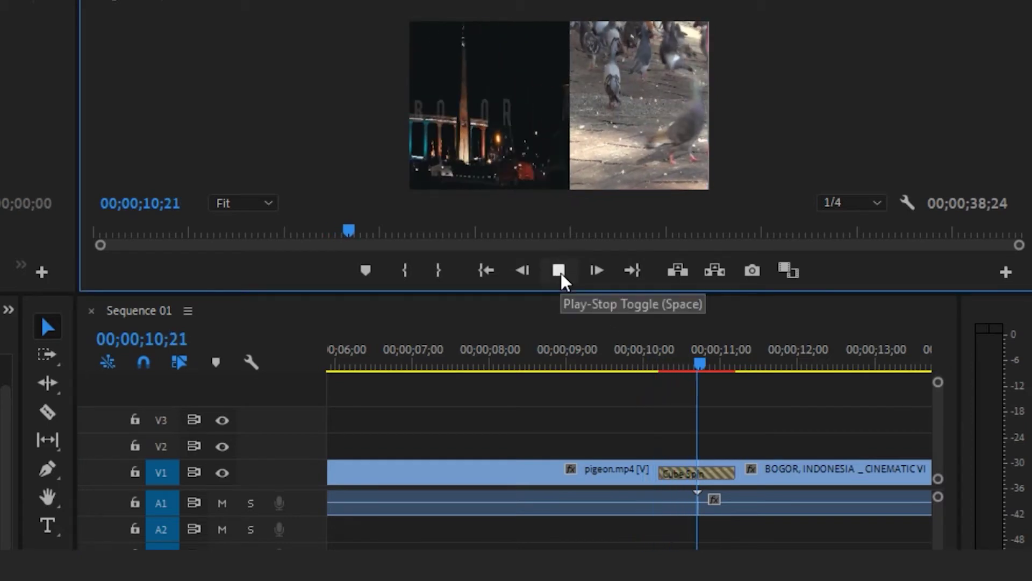
left_click(560, 271)
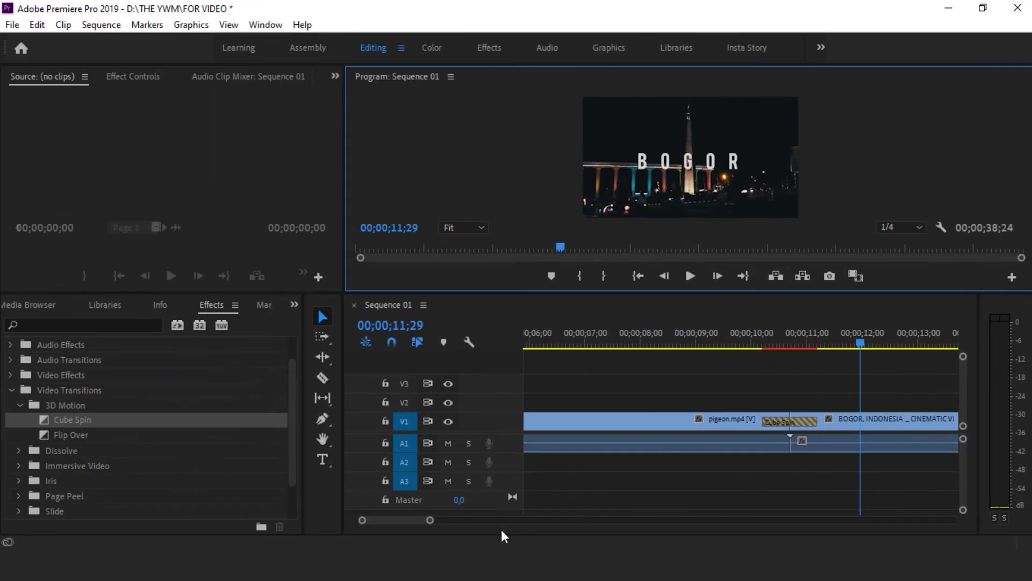
left_click_drag(429, 521, 502, 521)
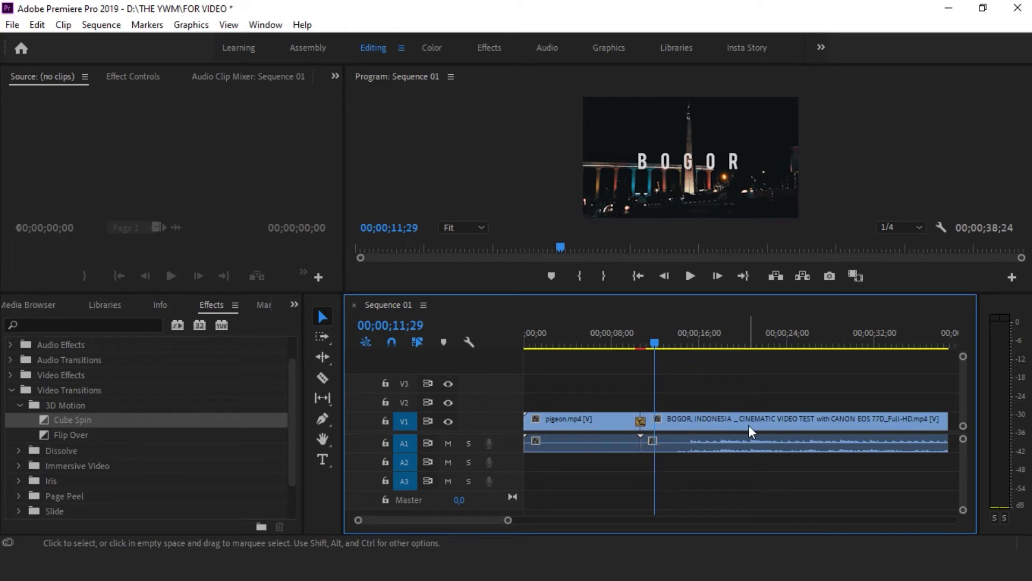
Delete the Cube Spin transition and trim the end of the pigeon clip shorter
left_click(639, 422)
key("Delete")
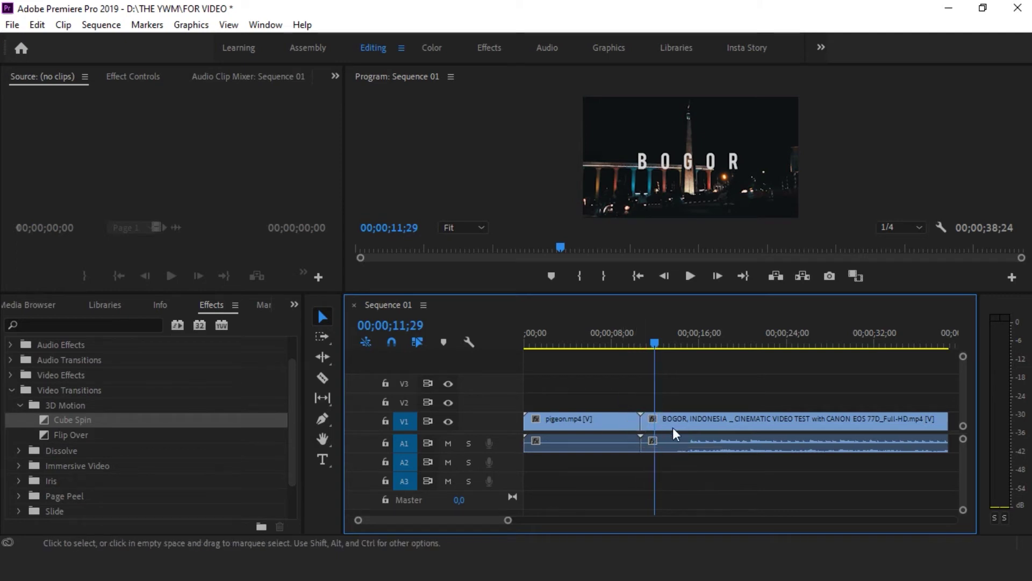
left_click_drag(640, 420, 623, 419)
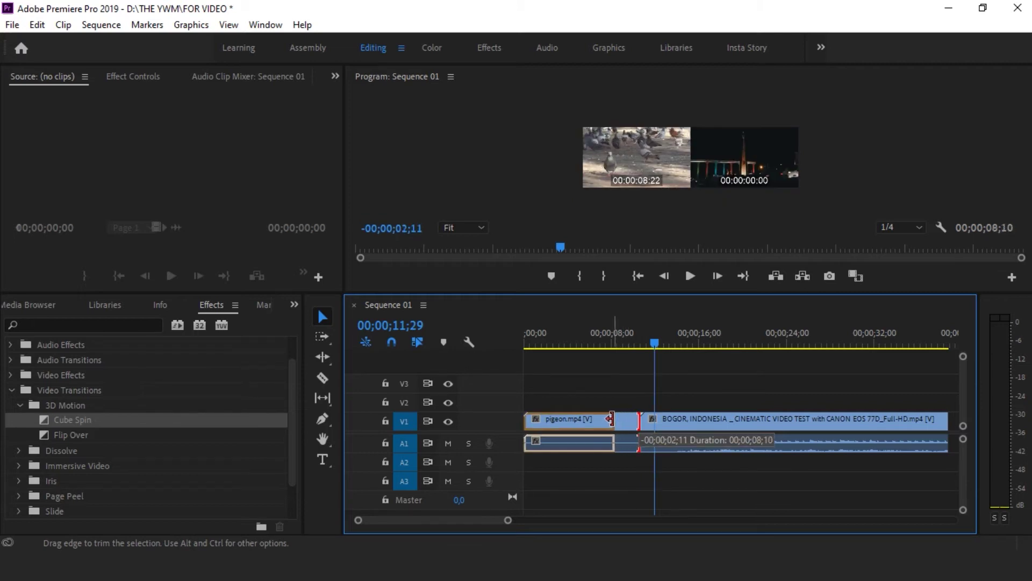
left_click_drag(622, 418, 610, 419)
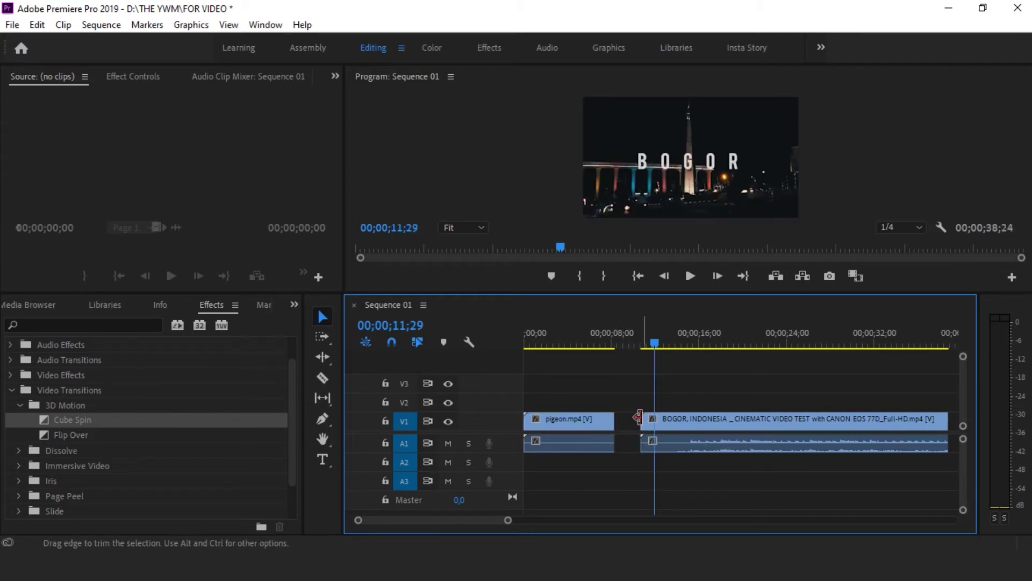
Trim the start of the BOGOR clip later and carry Cube Spin toward the cut
left_click_drag(638, 417, 648, 417)
left_click_drag(645, 417, 662, 424)
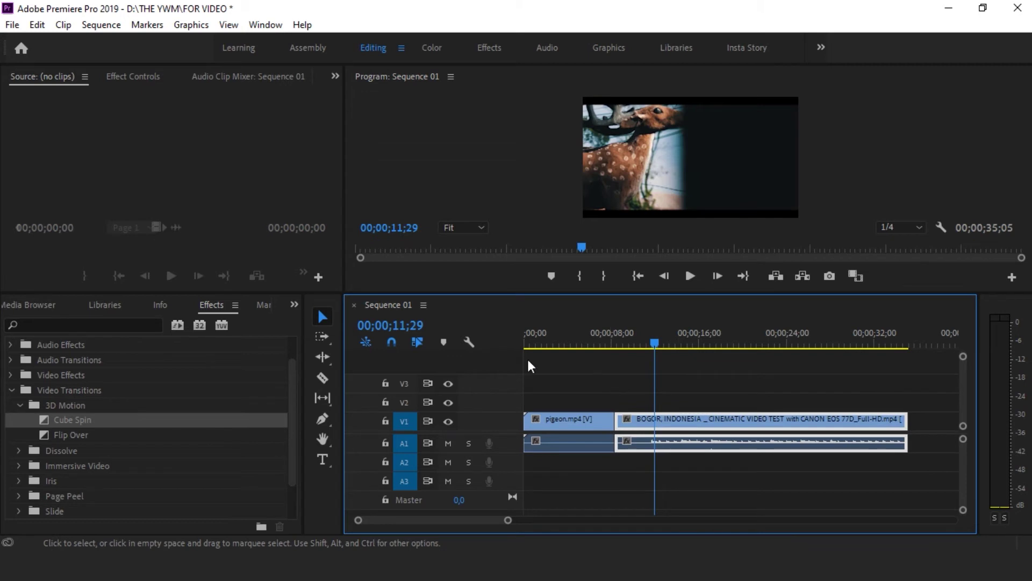
left_click_drag(42, 424, 470, 349)
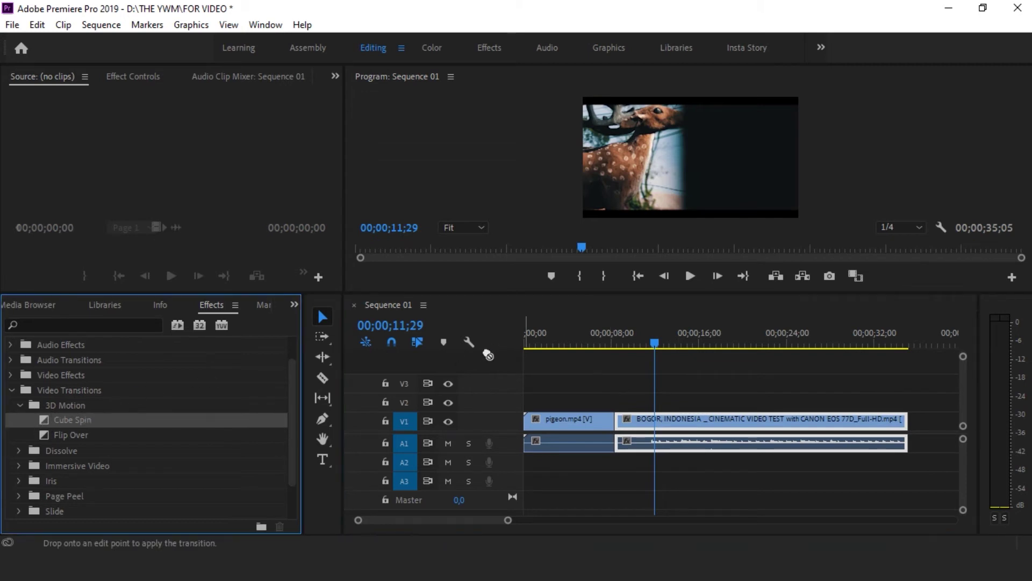
Drop Cube Spin onto the pigeon/Bogor cut and play a first preview
left_click_drag(621, 430, 618, 427)
left_click(599, 342)
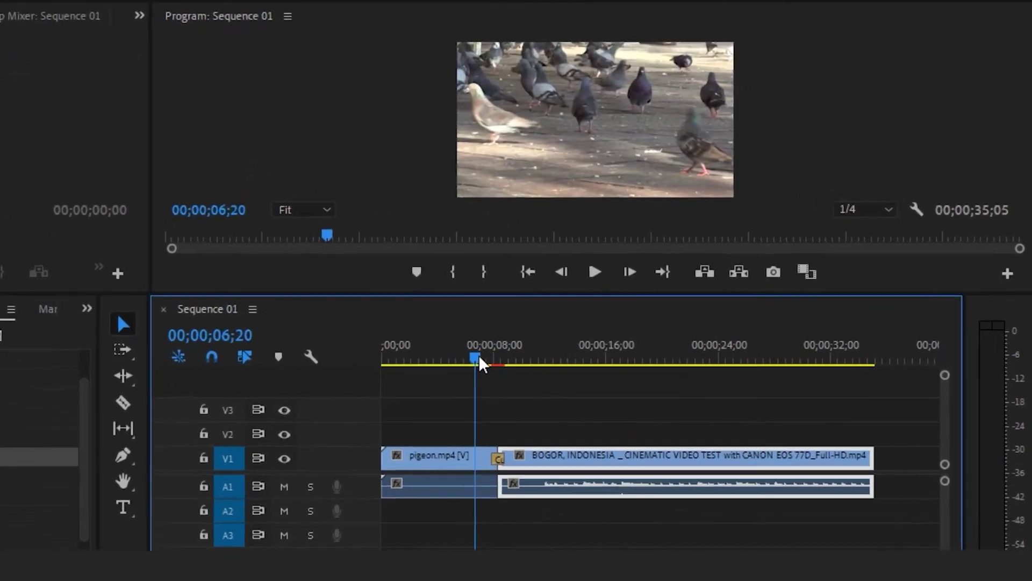
left_click(603, 272)
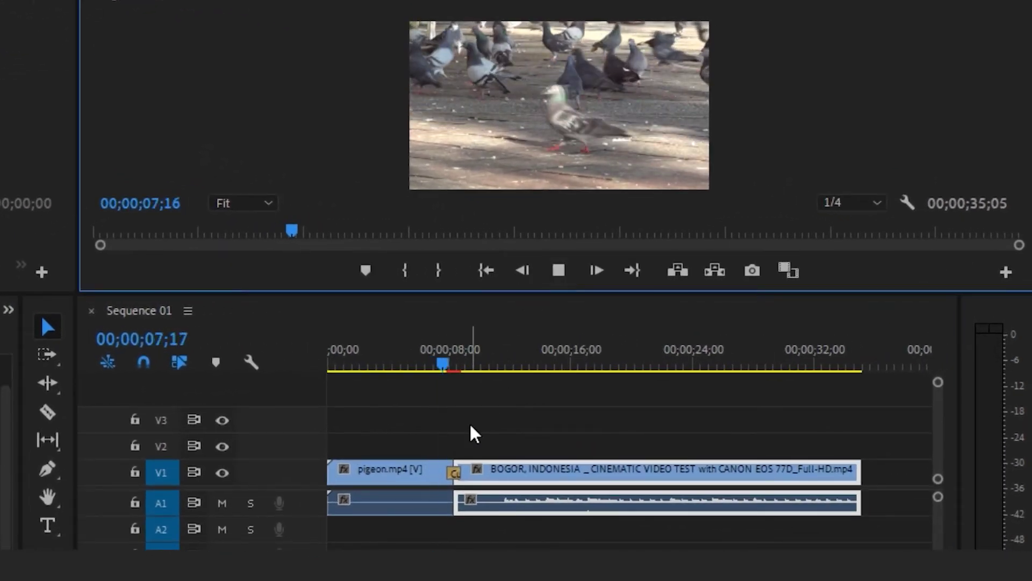
left_click(559, 271)
Replay the Cube Spin transition from 7;25 several times to review it
left_click(448, 363)
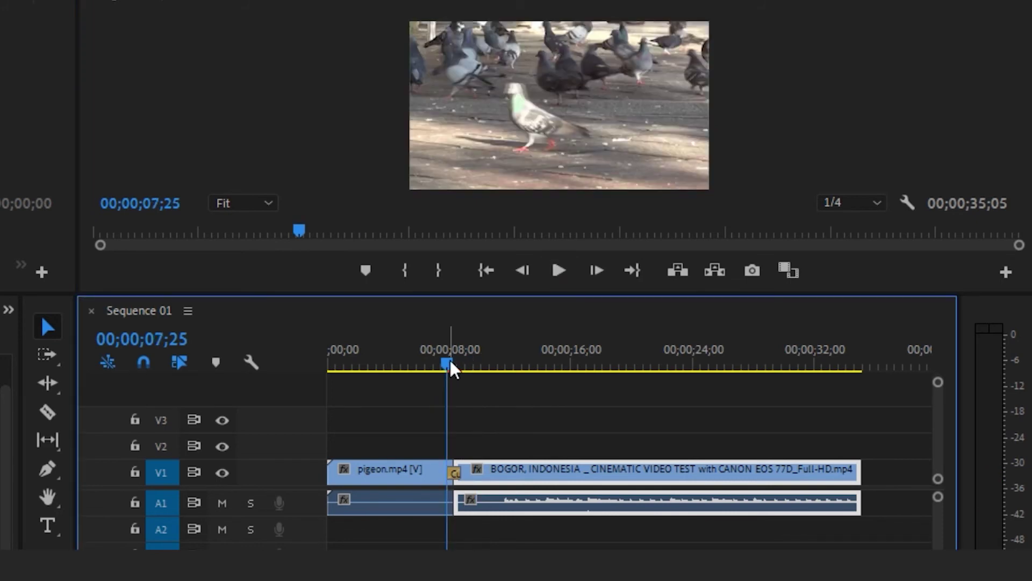
left_click(560, 271)
left_click(560, 271)
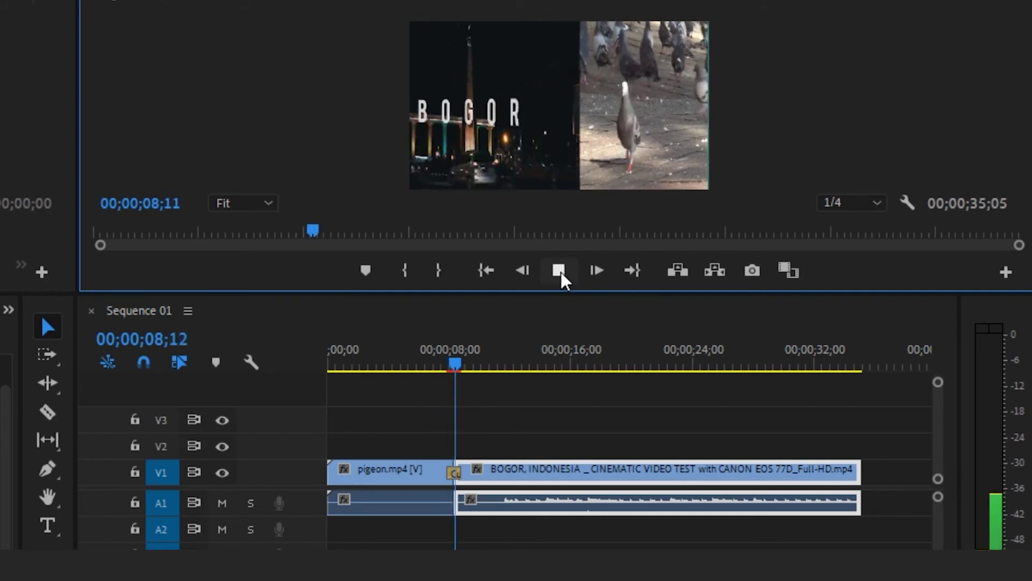
left_click(561, 270)
left_click(438, 363)
left_click(564, 270)
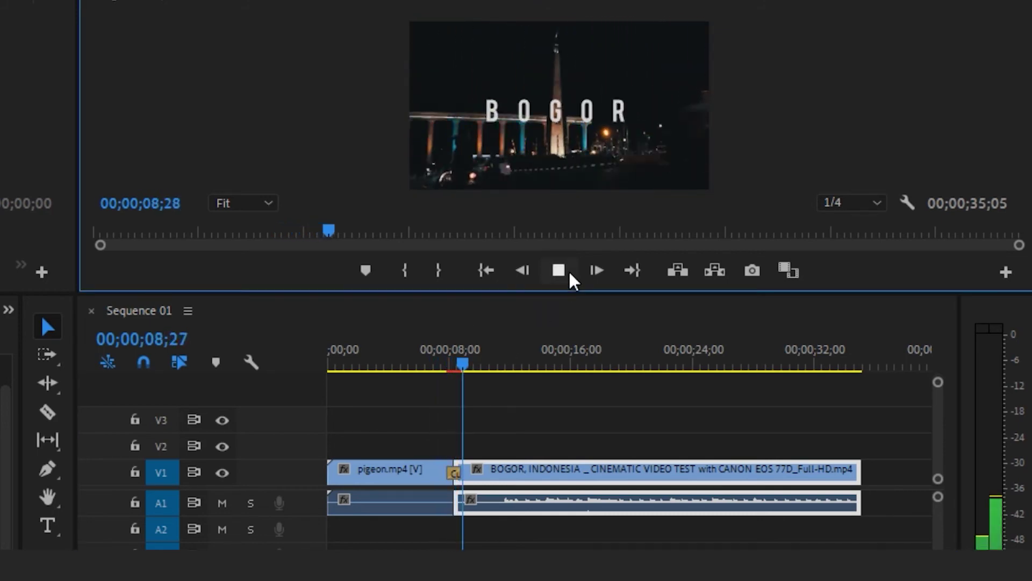
left_click(567, 269)
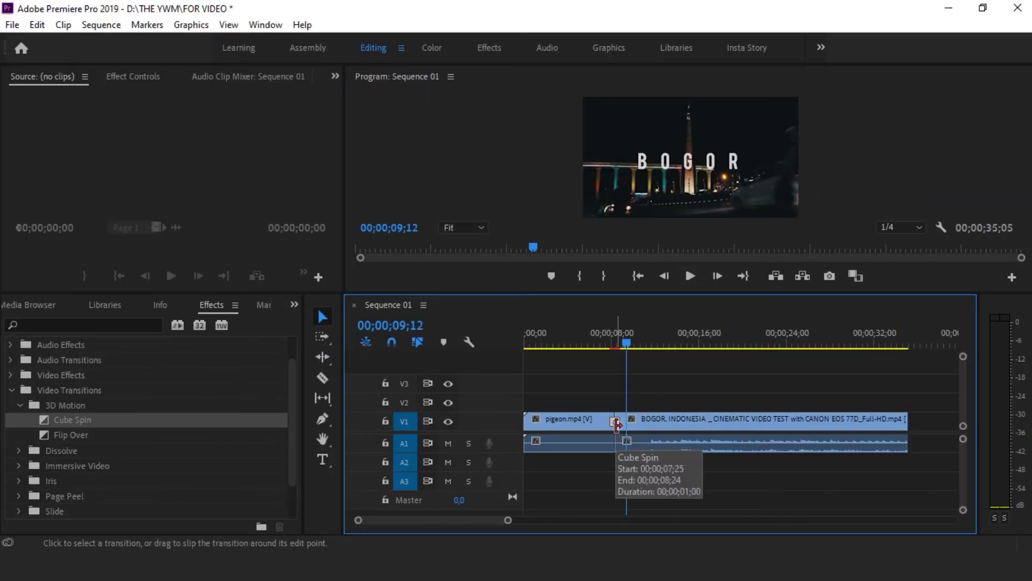
Butt the Bogor clip against pigeon, drop Cross Dissolve on the cut, and preview it
mouse_move(626, 422)
left_mouse_down()
mouse_move(649, 426)
mouse_move(637, 426)
left_mouse_up()
left_click(20, 406)
left_click(19, 420)
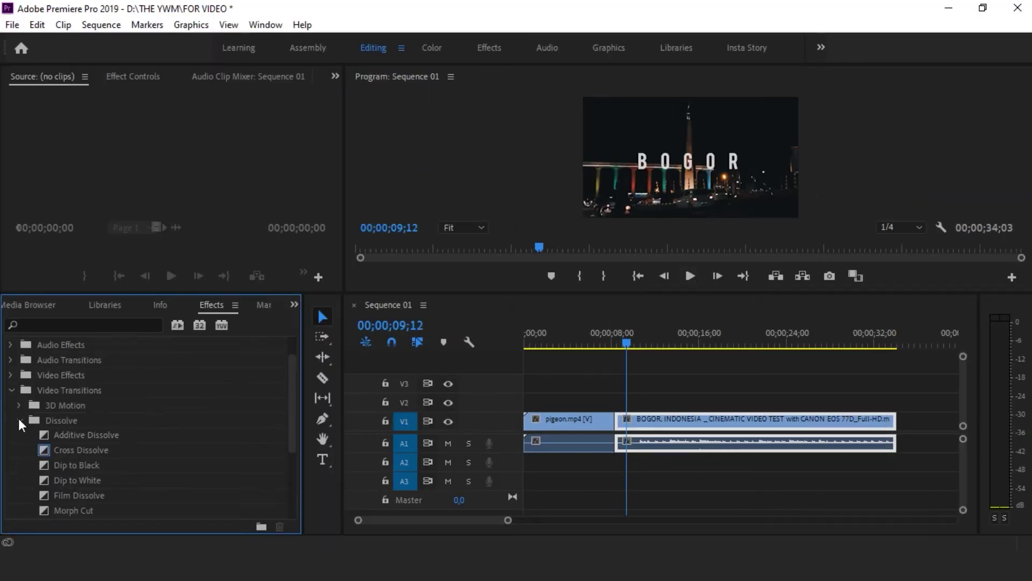
left_click_drag(42, 451, 614, 421)
left_click(602, 336)
left_click(690, 276)
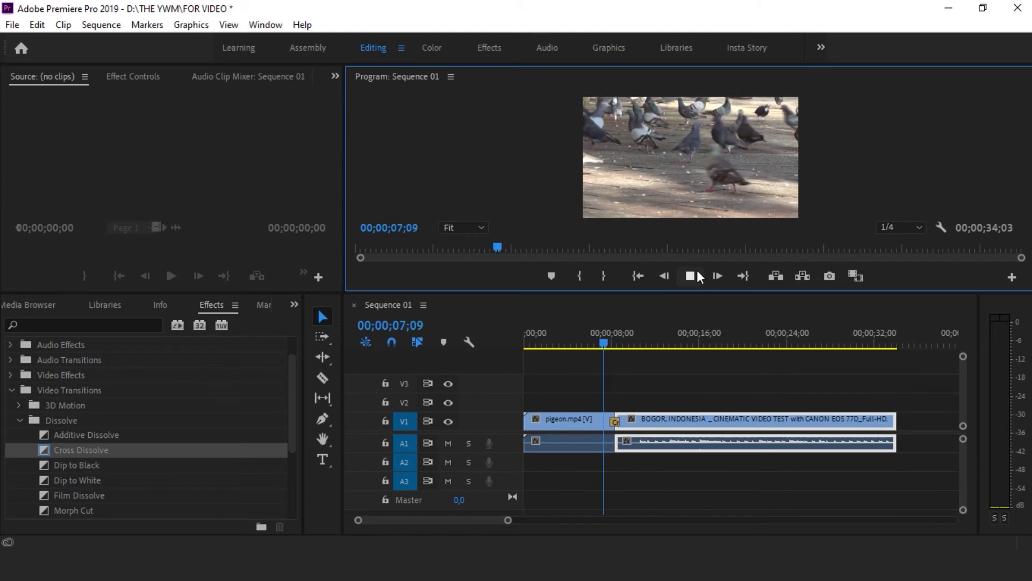
left_click(693, 276)
Lengthen the Cross Dissolve to about two seconds and replay it
left_click_drag(508, 520, 457, 520)
left_click_drag(733, 422, 756, 422)
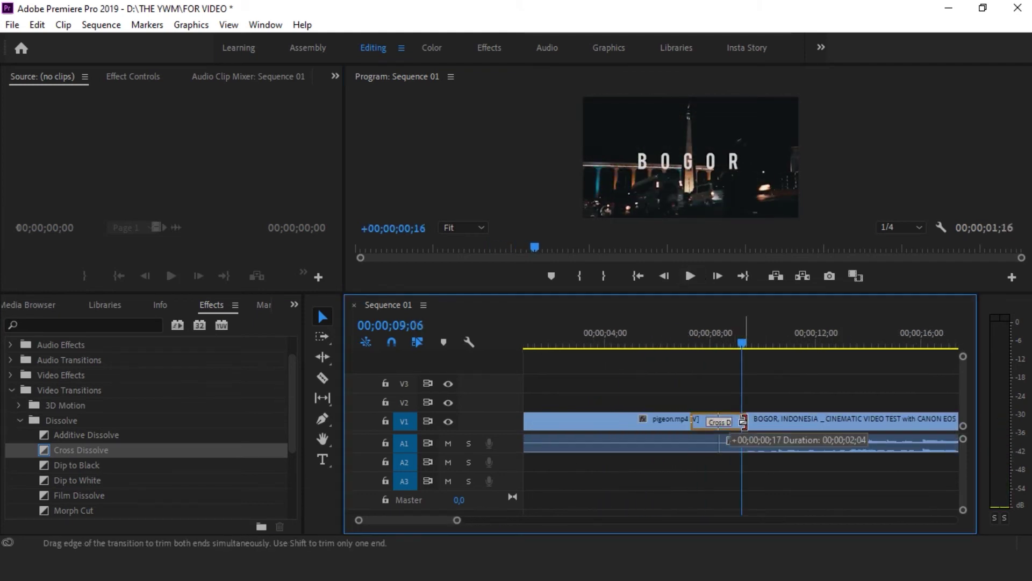
left_click(647, 344)
left_click(691, 277)
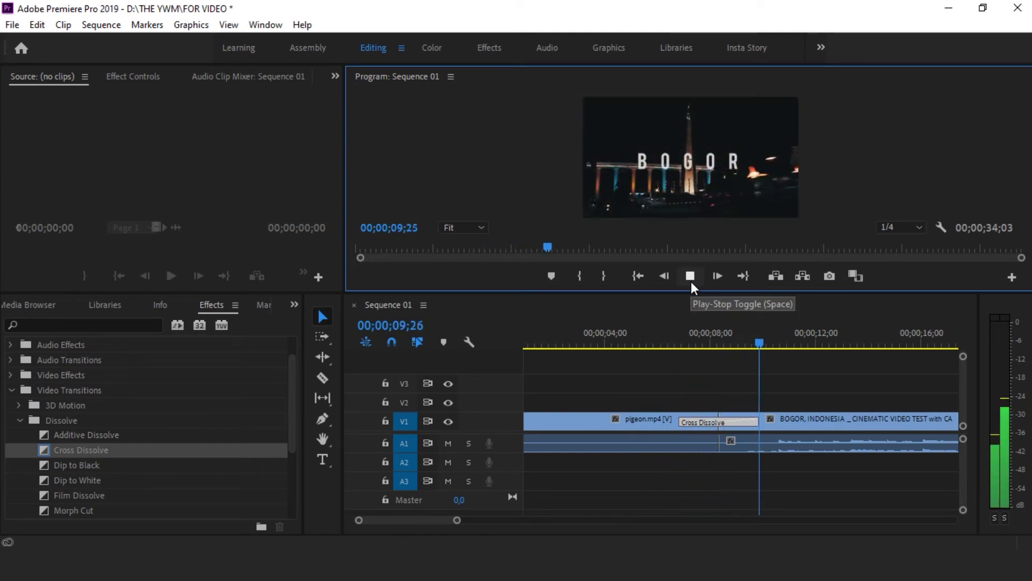
left_click(692, 283)
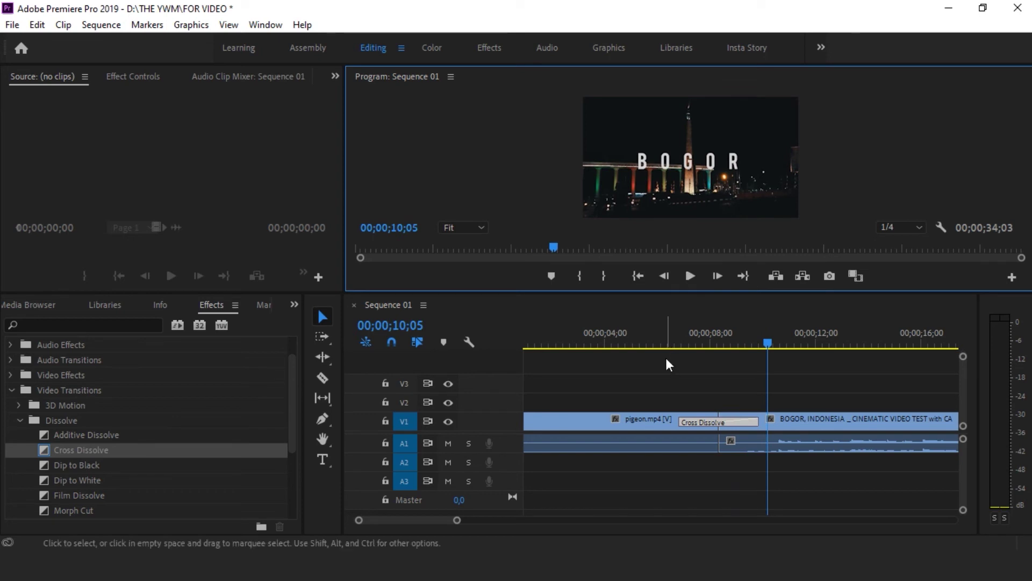
Delete the Cross Dissolve at the cut and browse the Video Transitions folders
left_click(742, 422)
key("Delete")
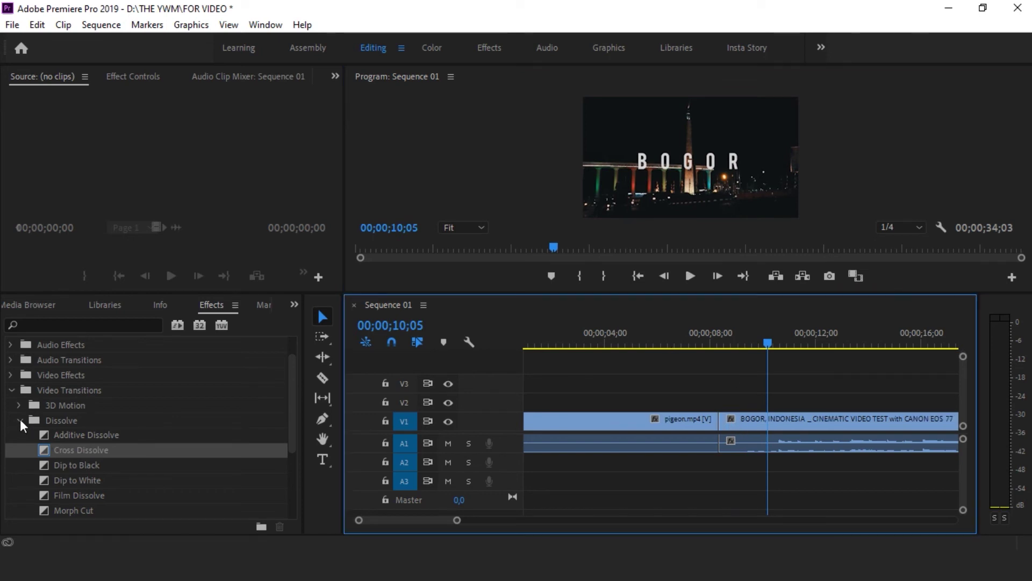
left_click(20, 420)
left_click(18, 435)
left_click(19, 435)
scroll(60, 424, "down", 1)
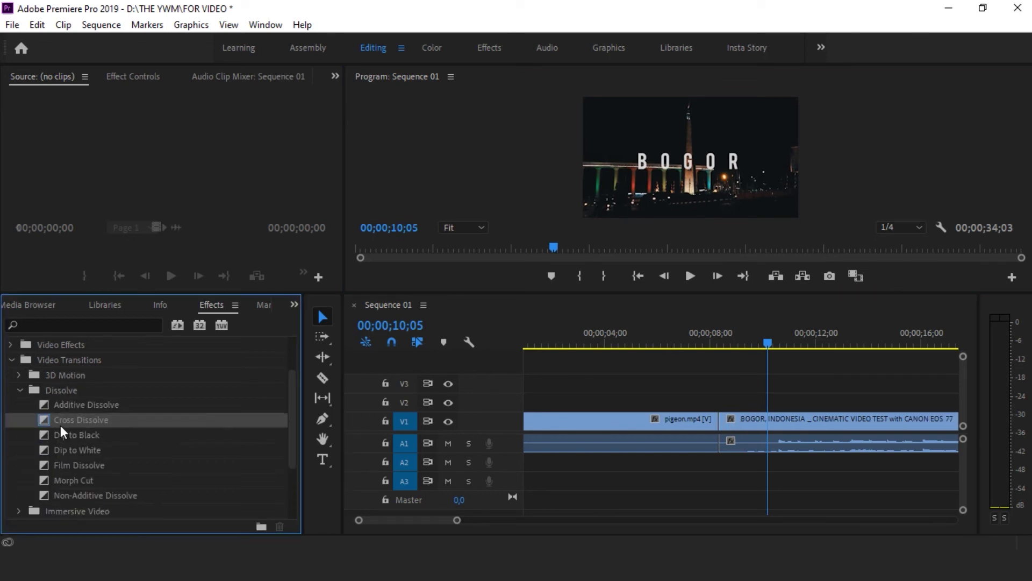
Drag Push from the Slide transitions onto the pigeon/Bogor cut and select it
double_click(34, 446)
left_click_drag(64, 500, 604, 427)
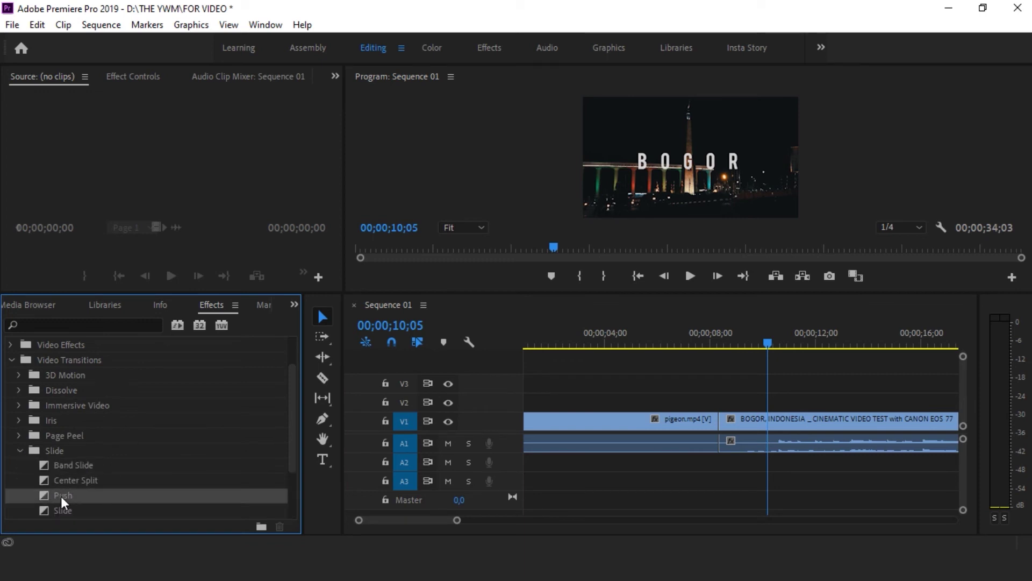
mouse_move(715, 417)
left_mouse_down()
mouse_move(727, 429)
mouse_move(720, 418)
left_mouse_up()
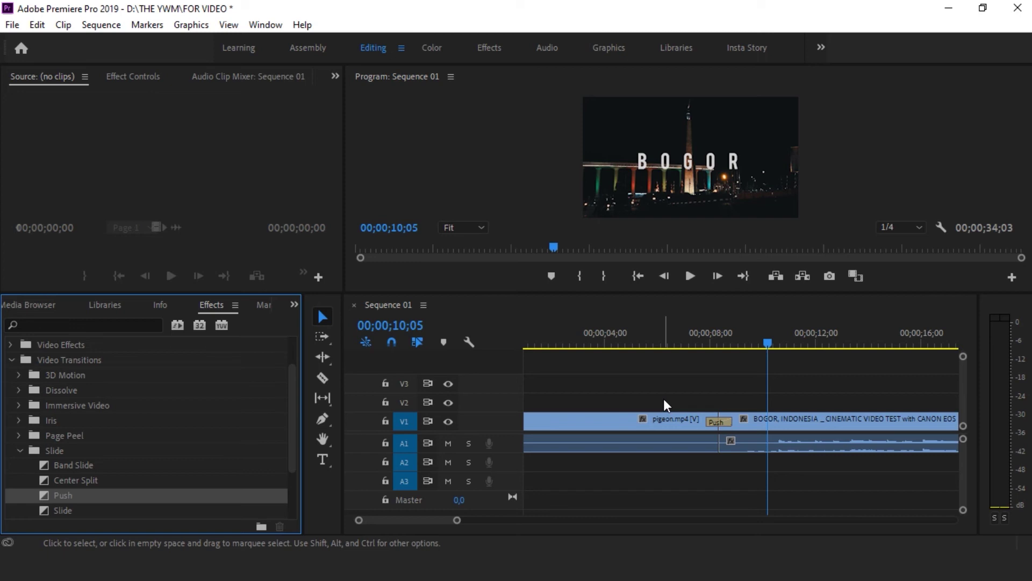
left_click(719, 423)
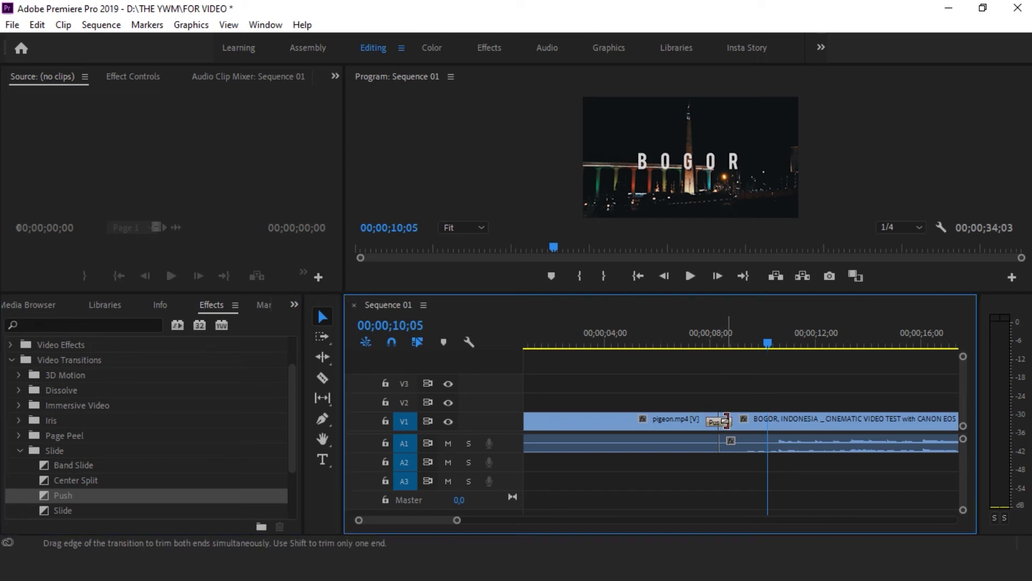
Set Push to North to South in Effect Controls and play it from 07;16
left_click(127, 84)
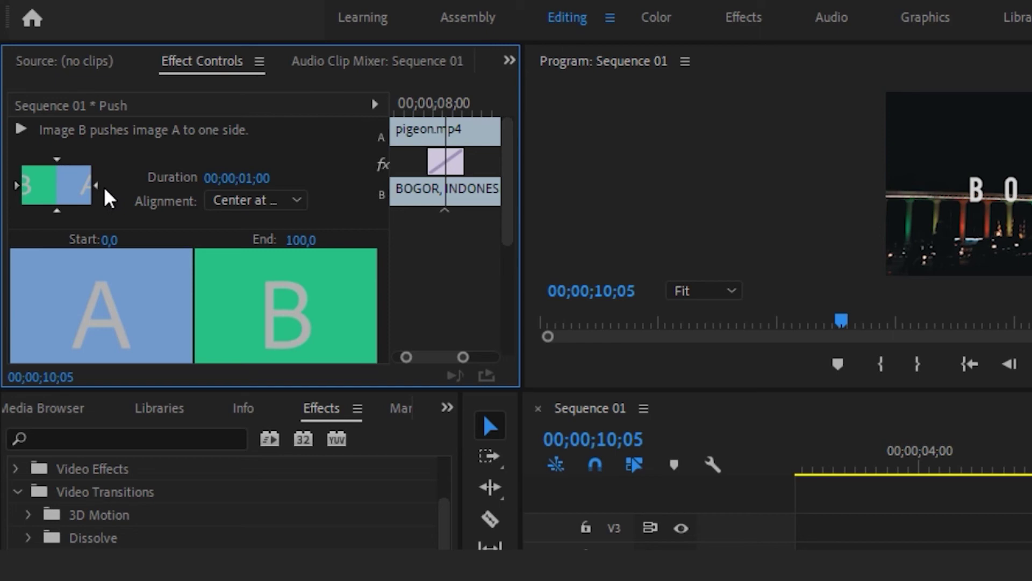
left_click(62, 159)
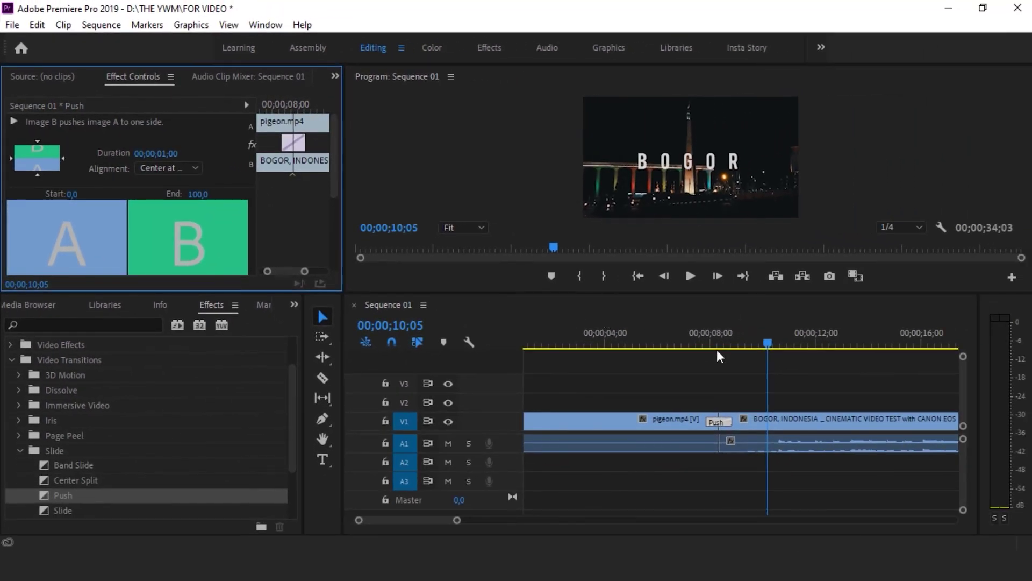
left_click_drag(765, 342, 698, 342)
left_click(689, 275)
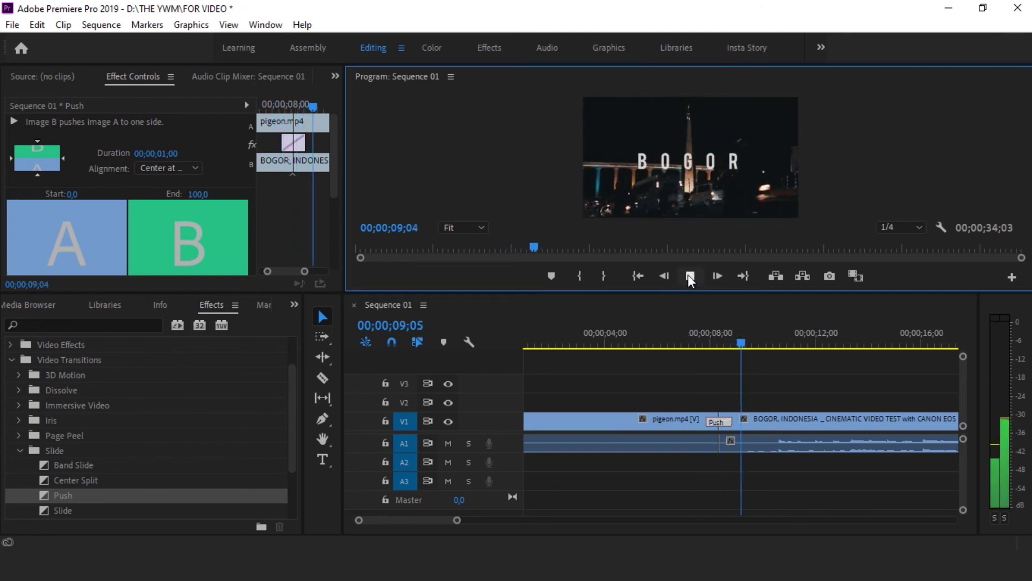
Replay the Push transition from 07;16 to check the result
left_click(688, 274)
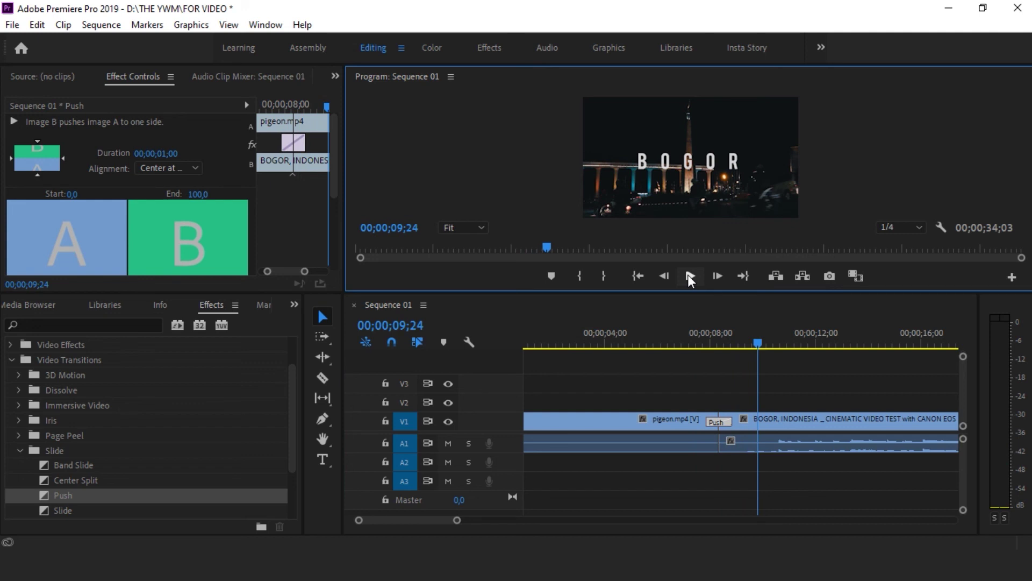
left_click(698, 341)
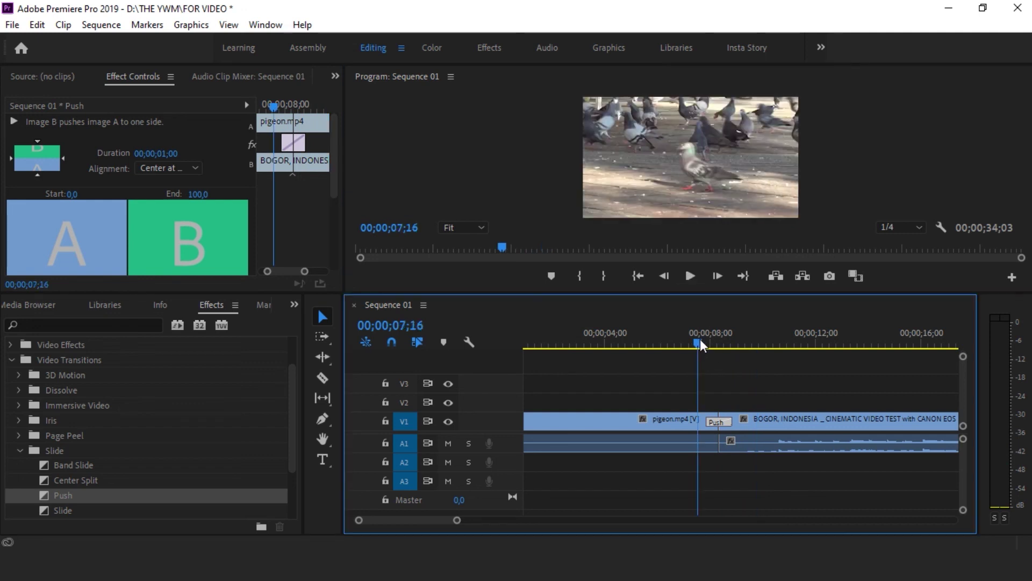
left_click(686, 279)
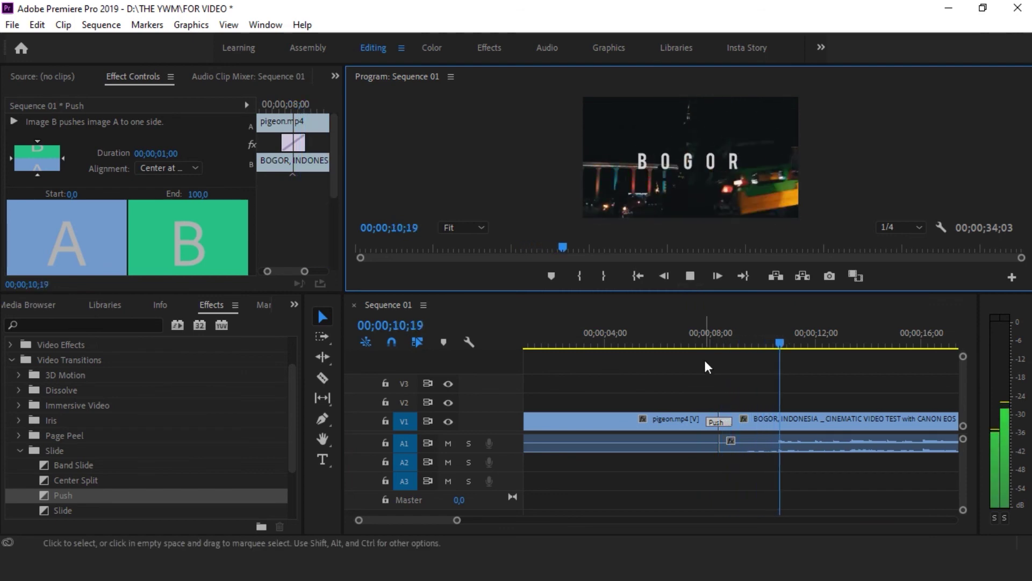
left_click(686, 277)
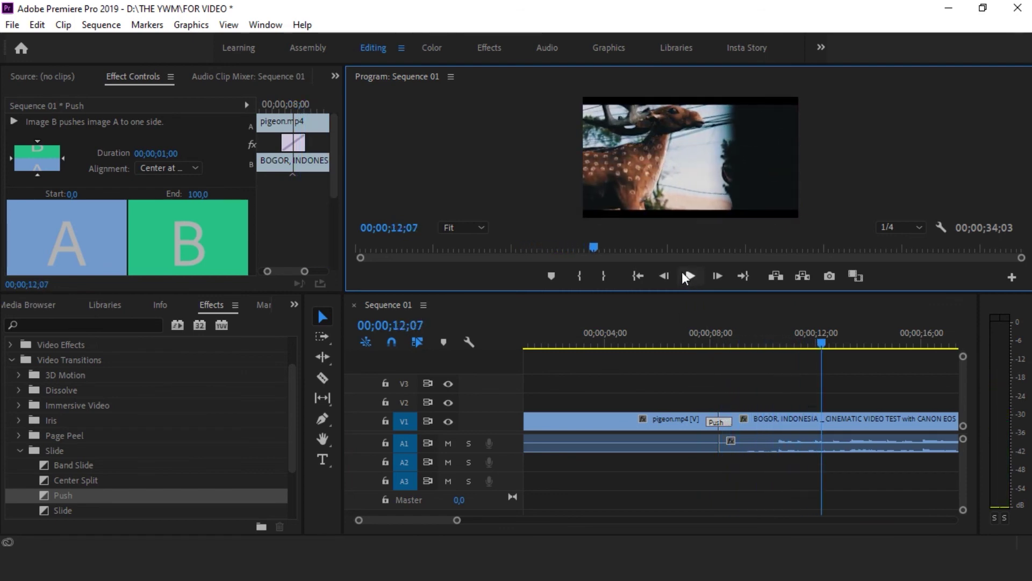